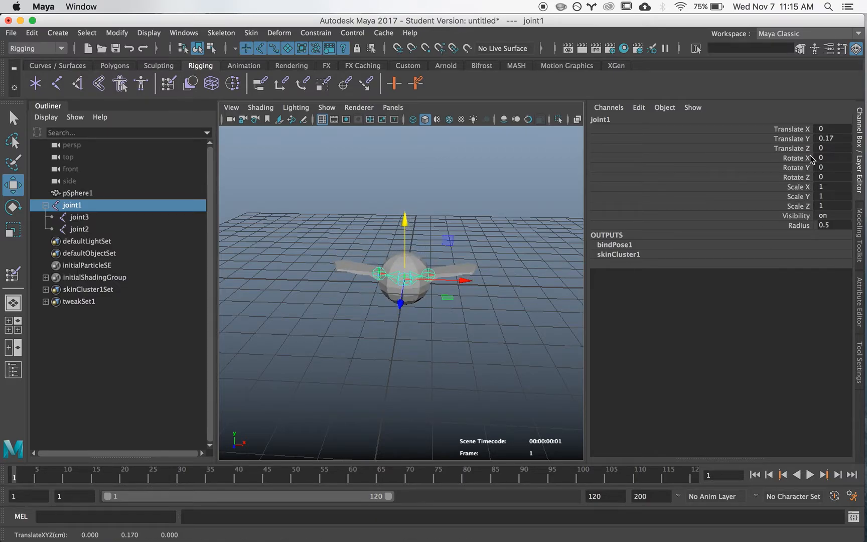
Step: Reset all of joint1's translate and rotate channels to 0
{"action": "left_click_drag", "start_coordinate": [822, 130], "coordinate": [838, 172]}
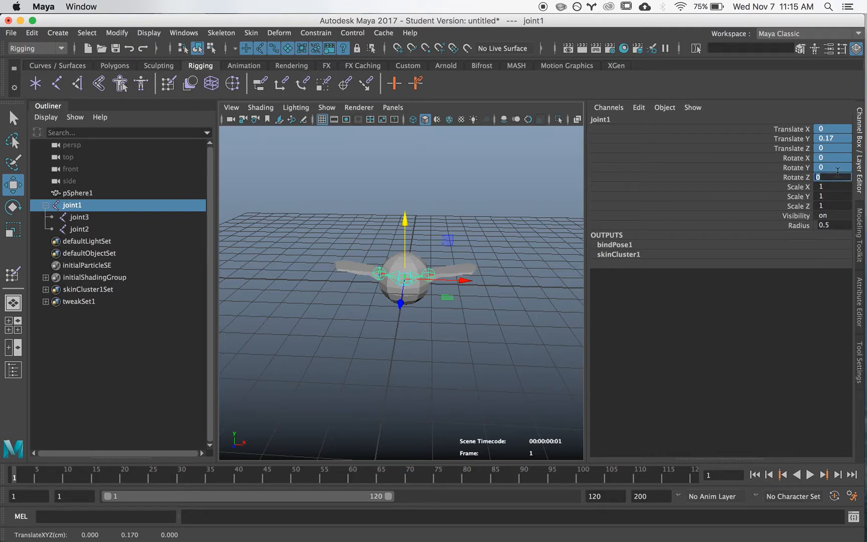
{"action": "key", "text": "Return"}
{"action": "left_click", "coordinate": [550, 308]}
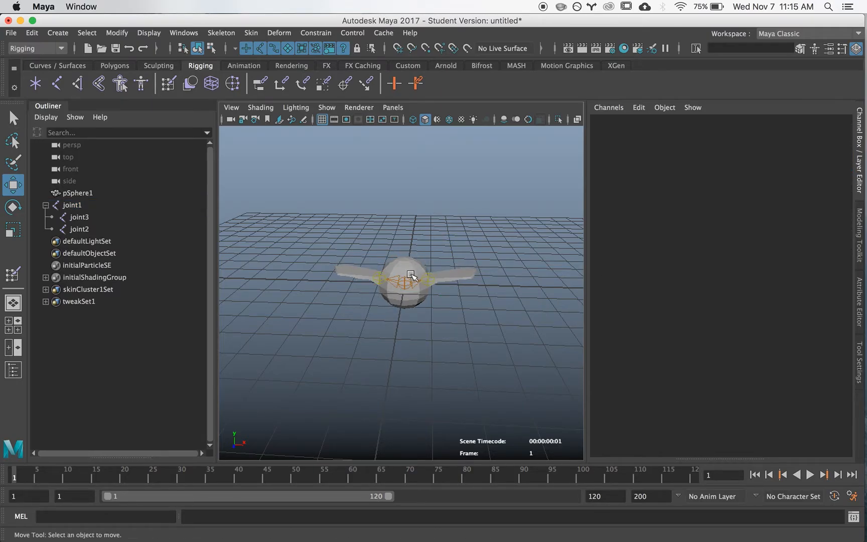
Step: Pose joint1 at frame 1 with Translate Y about 5.282, Translate Z about -4.719 and Rotate X about 36.739, and key its translation and rotation
{"action": "left_click", "coordinate": [411, 276]}
{"action": "left_click_drag", "start_coordinate": [465, 301], "coordinate": [395, 325], "text": "alt"}
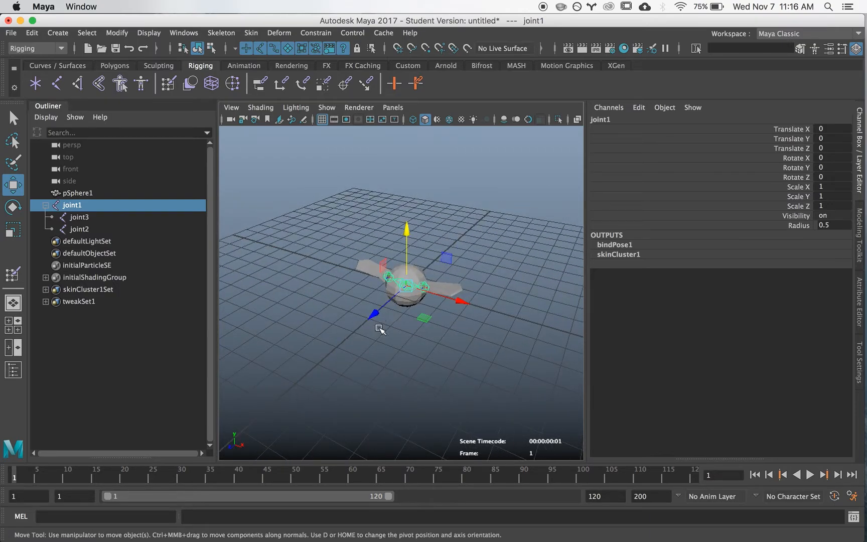
{"action": "left_click_drag", "start_coordinate": [485, 307], "coordinate": [324, 277], "text": "alt"}
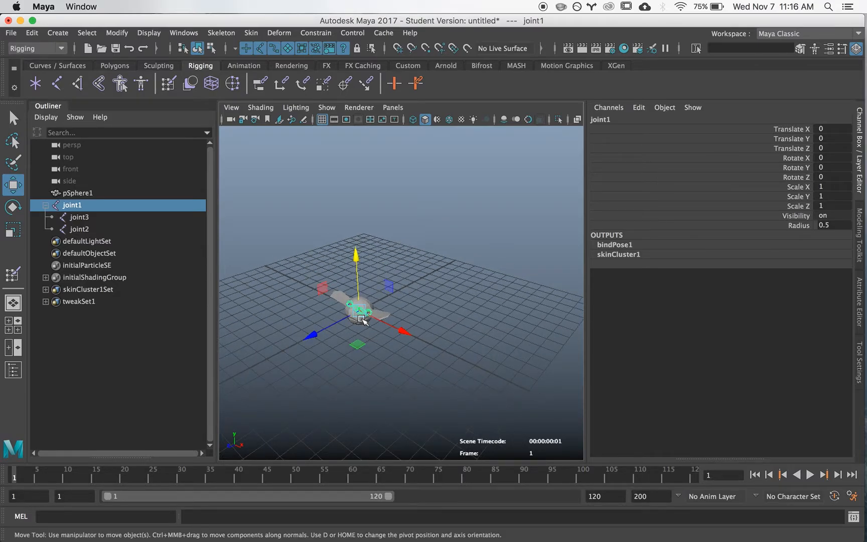
{"action": "left_click_drag", "start_coordinate": [324, 290], "coordinate": [371, 190]}
{"action": "left_click_drag", "start_coordinate": [420, 251], "coordinate": [359, 273], "text": "alt"}
{"action": "key", "text": "e"}
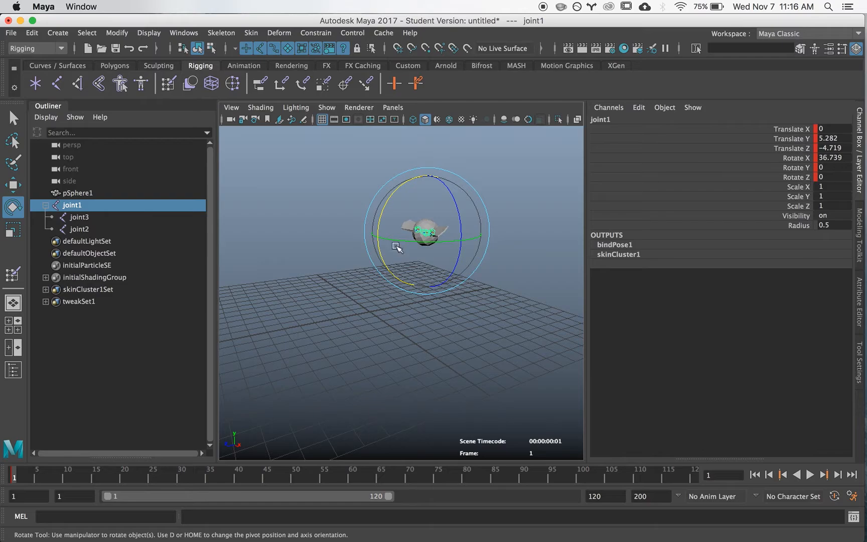
{"action": "key", "text": "alt+v"}
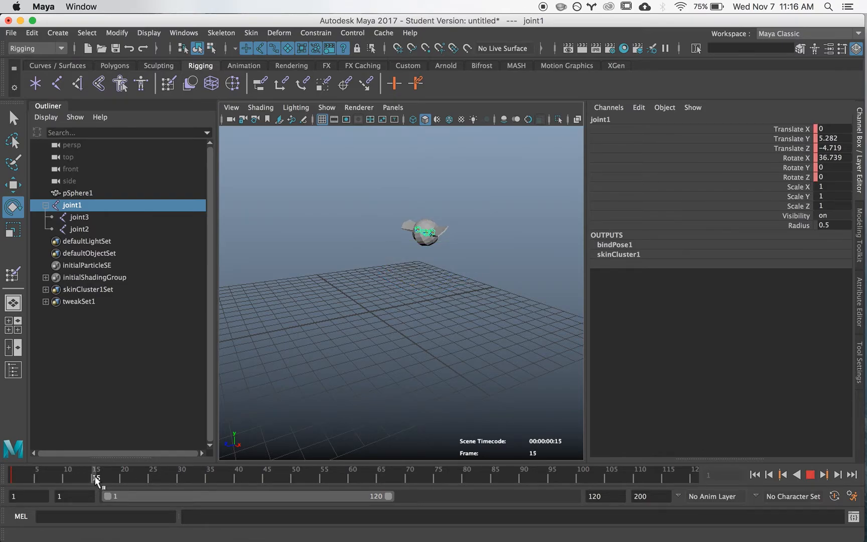
Step: At frame 10, move joint1 to Translate Y about 3.779 and Z about -0.118, rotate X to about -2.653, and key the pose
{"action": "left_click", "coordinate": [62, 481]}
{"action": "left_click", "coordinate": [64, 479]}
{"action": "key", "text": "w"}
{"action": "left_click_drag", "start_coordinate": [391, 192], "coordinate": [339, 217]}
{"action": "mouse_move", "coordinate": [395, 209]}
{"action": "left_mouse_down", "text": "alt"}
{"action": "mouse_move", "coordinate": [359, 203]}
{"action": "mouse_move", "coordinate": [341, 217]}
{"action": "mouse_move", "coordinate": [413, 211]}
{"action": "mouse_move", "coordinate": [395, 207]}
{"action": "left_mouse_up", "text": "alt"}
{"action": "key", "text": "e"}
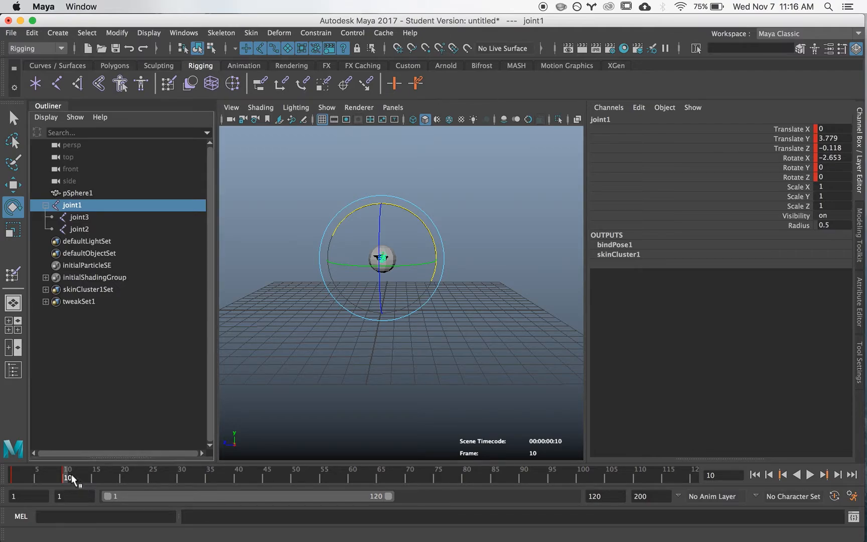
Step: At frame 20, key joint1 with Translate Y about 6.084, Translate Z about 3.478 and Rotate X about -47.577
{"action": "left_click_drag", "start_coordinate": [70, 474], "coordinate": [127, 478]}
{"action": "key", "text": "w"}
{"action": "left_click_drag", "start_coordinate": [340, 219], "coordinate": [286, 187]}
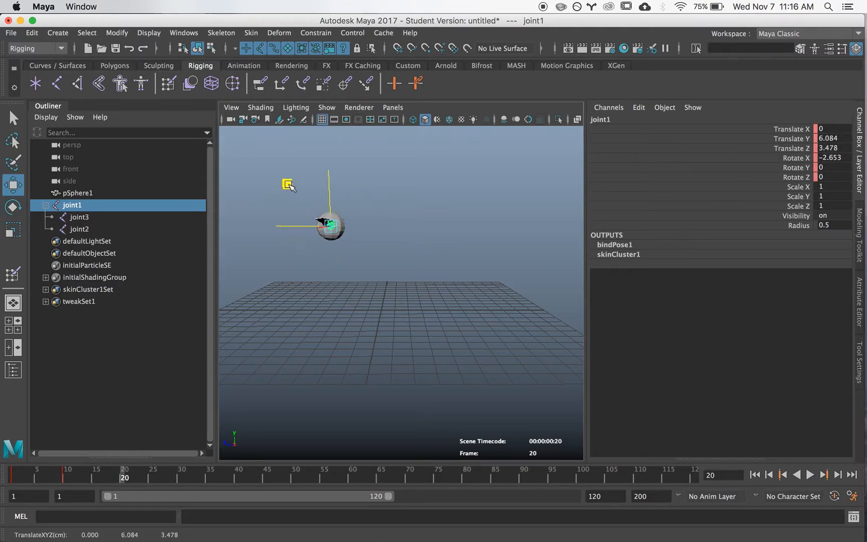
{"action": "key", "text": "e"}
{"action": "left_click_drag", "start_coordinate": [351, 176], "coordinate": [388, 209]}
{"action": "key", "text": "alt+v"}
Step: At frame 30, key joint1 upside down with Translate Y about 8.836, Z about 0.437 and Rotate X about -182.83, and play the animation
{"action": "left_click", "coordinate": [182, 480]}
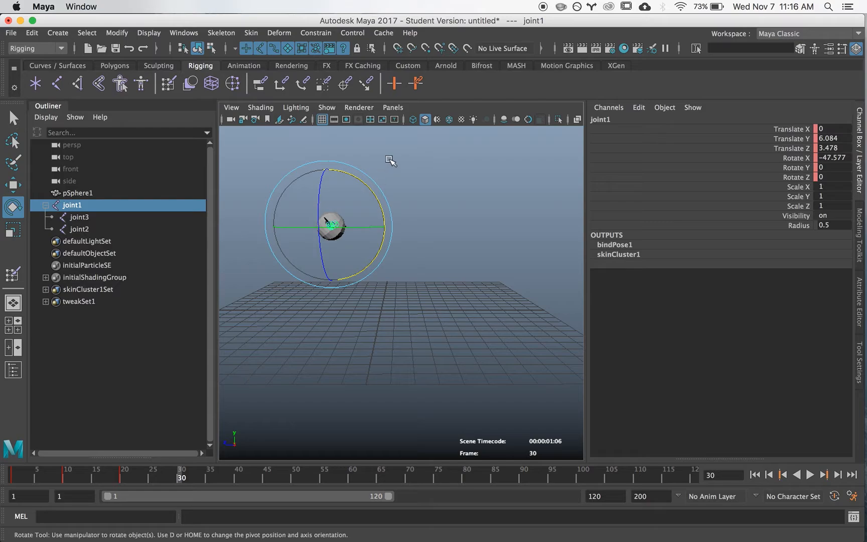
{"action": "key", "text": "w"}
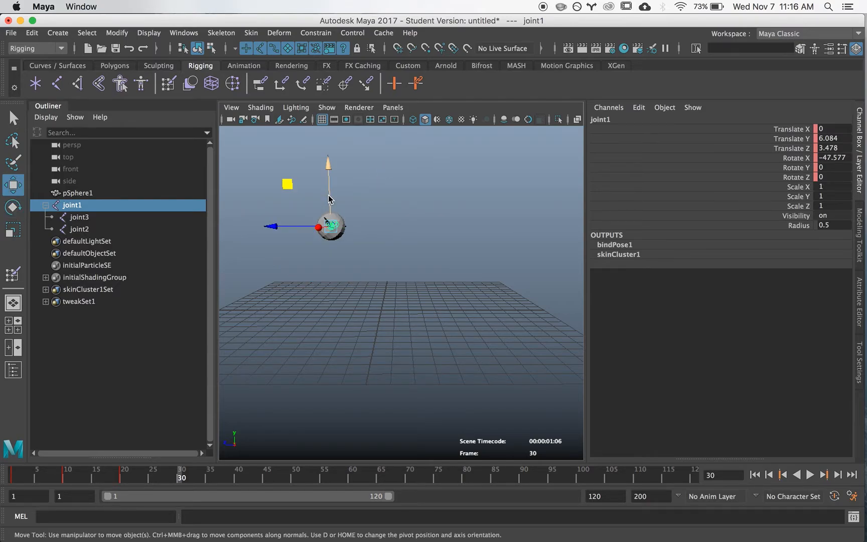
{"action": "middle_click_drag", "start_coordinate": [288, 186], "coordinate": [373, 158]}
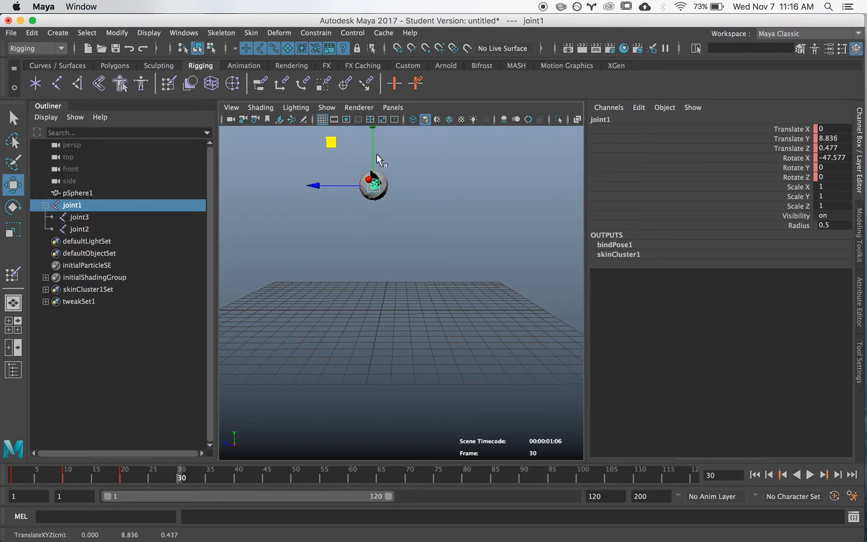
{"action": "key", "text": "e"}
{"action": "left_click_drag", "start_coordinate": [362, 246], "coordinate": [292, 96]}
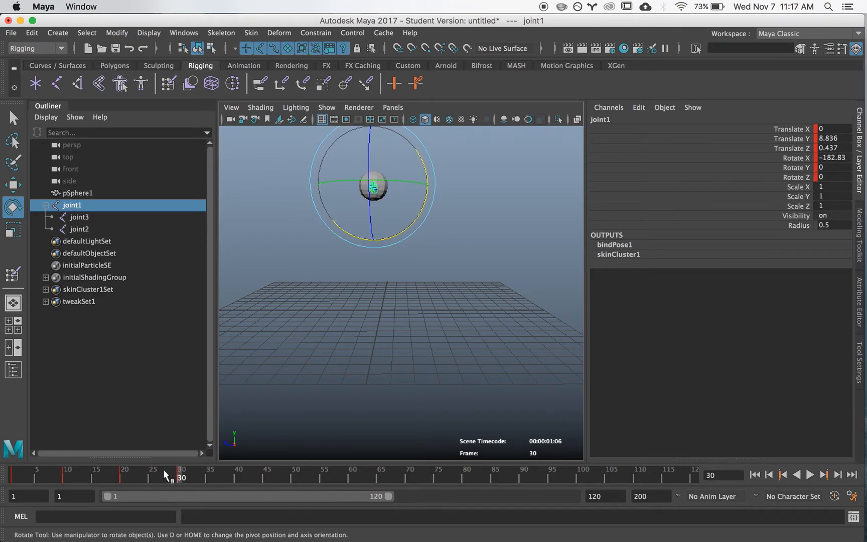
{"action": "key", "text": "alt+v"}
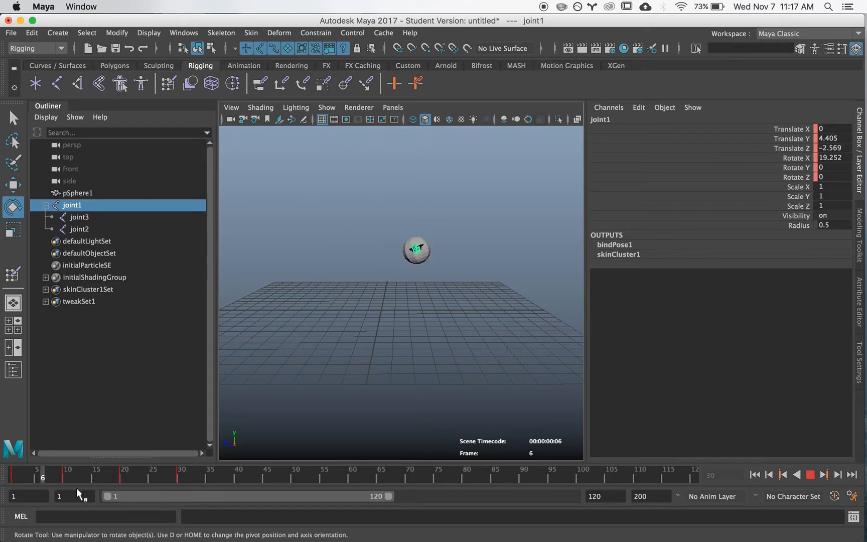
Step: At frame 40, move joint1 back down to Translate Y about 5.989, rotate X to about -272.1, and key the pose
{"action": "mouse_move", "coordinate": [80, 478]}
{"action": "left_mouse_down"}
{"action": "mouse_move", "coordinate": [199, 478]}
{"action": "mouse_move", "coordinate": [70, 483]}
{"action": "mouse_move", "coordinate": [240, 478]}
{"action": "left_mouse_up"}
{"action": "right_click_drag", "start_coordinate": [422, 355], "coordinate": [426, 303], "text": "alt"}
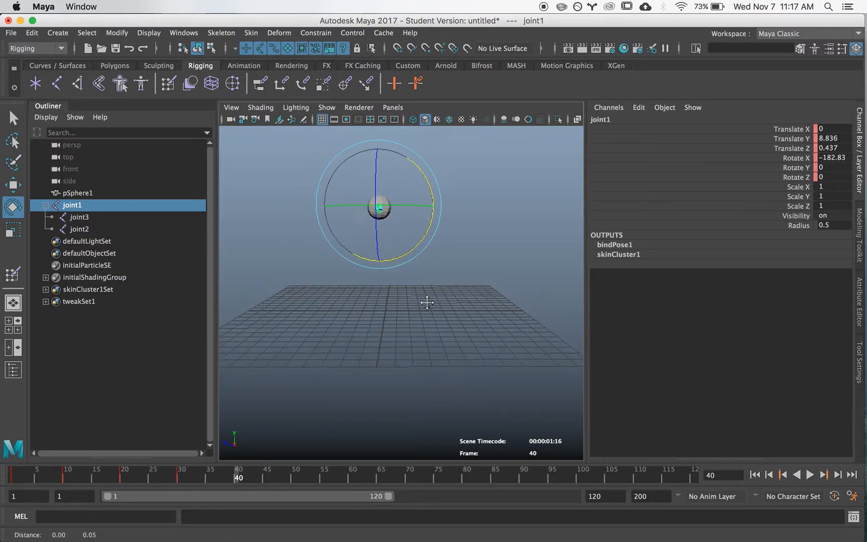
{"action": "middle_click_drag", "start_coordinate": [426, 303], "coordinate": [430, 317], "text": "alt"}
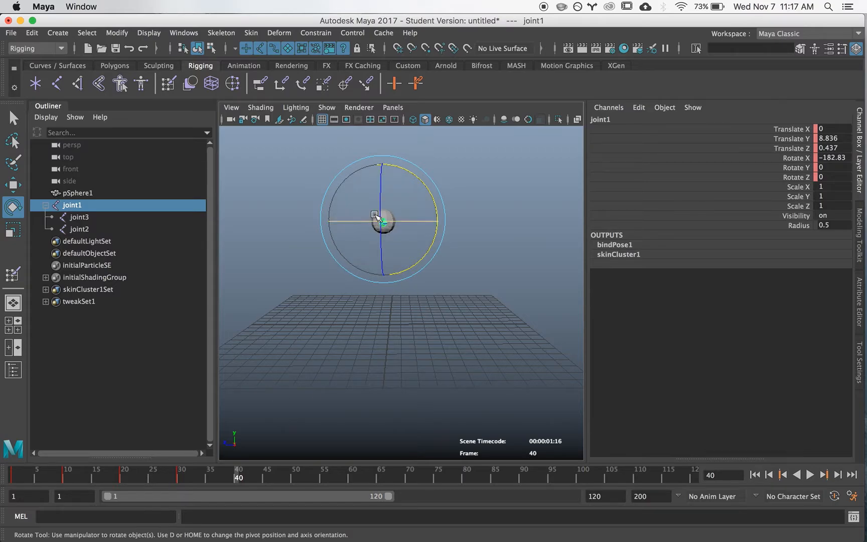
{"action": "key", "text": "w"}
{"action": "left_click_drag", "start_coordinate": [348, 182], "coordinate": [455, 189]}
{"action": "key", "text": "e"}
{"action": "left_click_drag", "start_coordinate": [360, 267], "coordinate": [394, 268], "text": "alt"}
Step: At frame 50, key joint1 at the loop's low point with Translate Y about 3.394, Z about 0.071 and Rotate X about -365.5
{"action": "left_click_drag", "start_coordinate": [239, 477], "coordinate": [297, 483]}
{"action": "left_click_drag", "start_coordinate": [401, 343], "coordinate": [318, 337], "text": "alt"}
{"action": "key", "text": "w"}
{"action": "left_click_drag", "start_coordinate": [433, 328], "coordinate": [415, 332], "text": "alt"}
{"action": "middle_click_drag", "start_coordinate": [390, 219], "coordinate": [347, 249]}
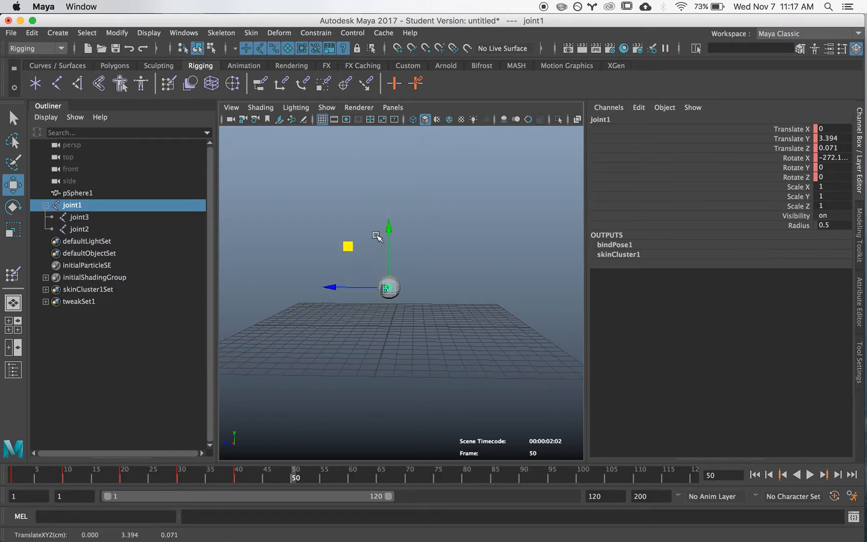
{"action": "key", "text": "e"}
{"action": "left_click_drag", "start_coordinate": [370, 242], "coordinate": [407, 295]}
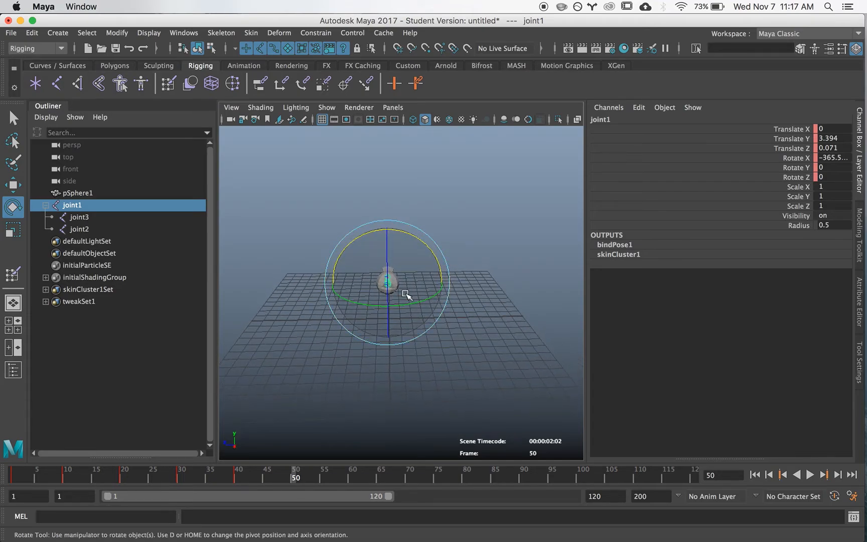
{"action": "key", "text": "shift+e"}
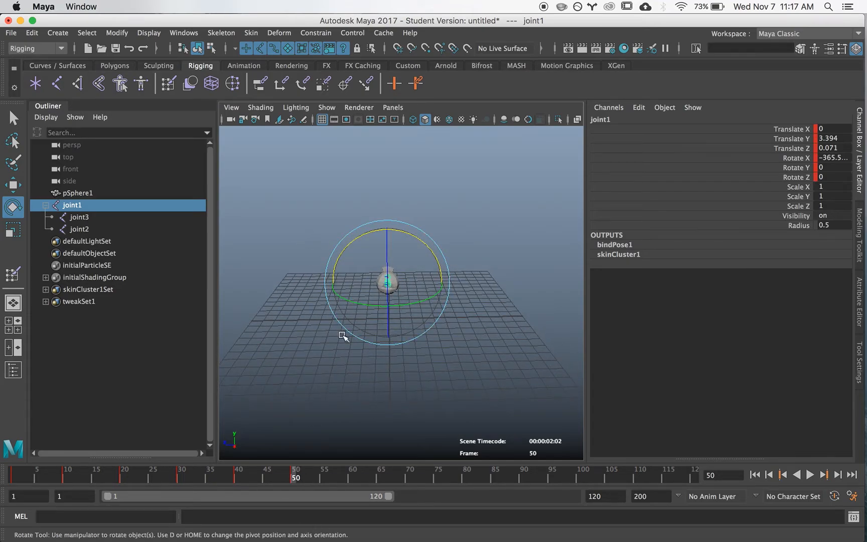
Step: At frame 60, key joint1 with Translate Y about 6.176, Z about 5.499 and Rotate X about -409.034, and scrub through the loop
{"action": "left_click_drag", "start_coordinate": [297, 477], "coordinate": [351, 482]}
{"action": "key", "text": "w"}
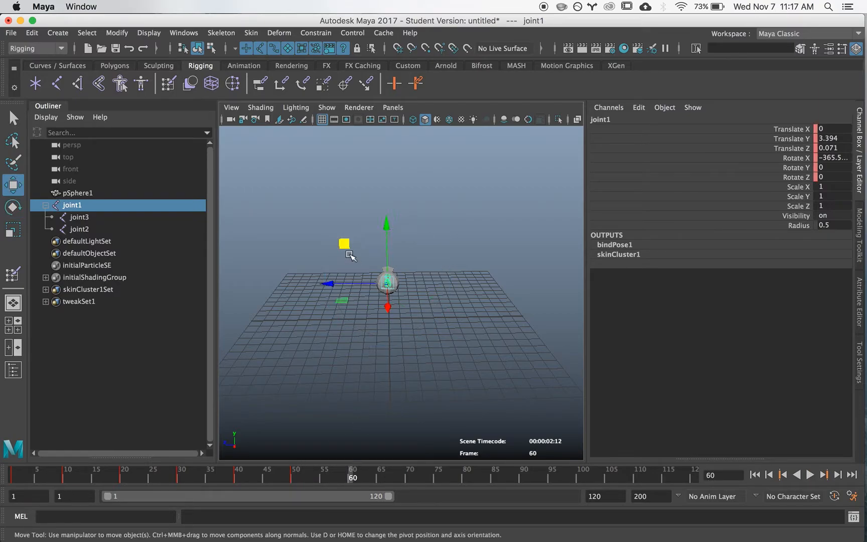
{"action": "middle_click_drag", "start_coordinate": [345, 245], "coordinate": [273, 211]}
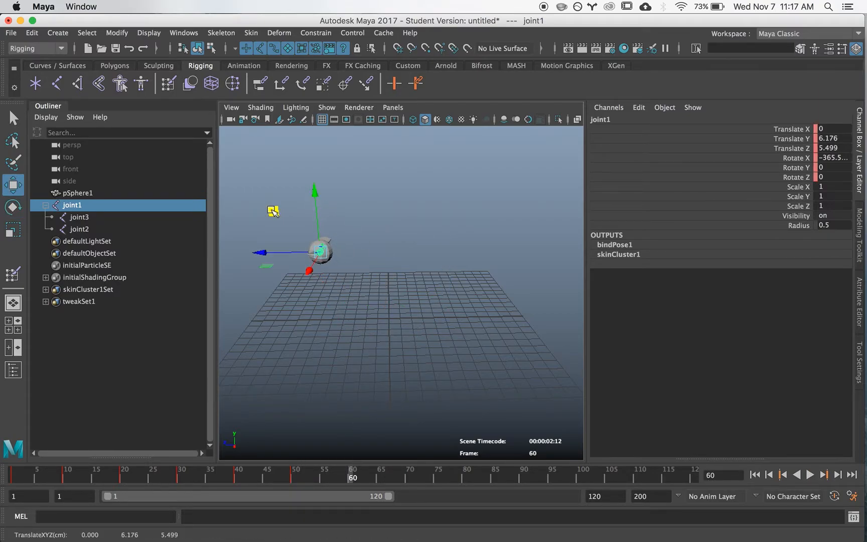
{"action": "key", "text": "e"}
{"action": "left_click_drag", "start_coordinate": [341, 197], "coordinate": [385, 253]}
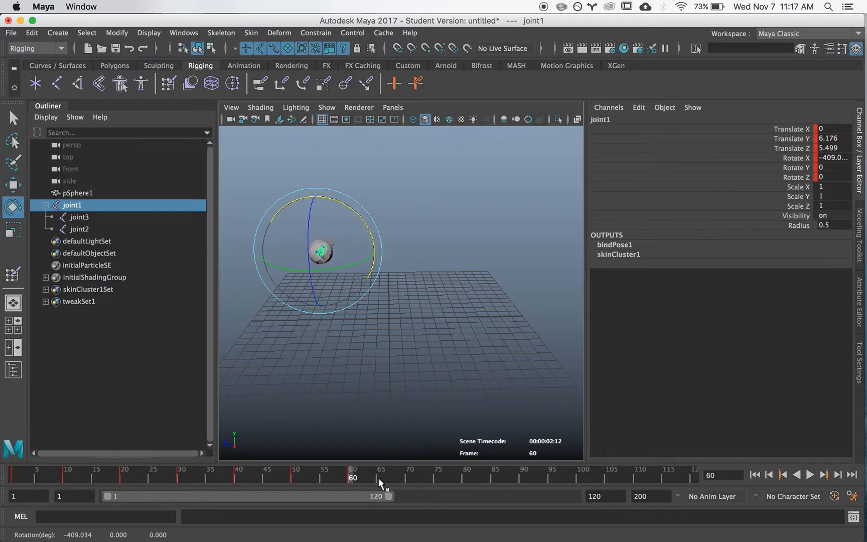
{"action": "left_click_drag", "start_coordinate": [349, 479], "coordinate": [301, 478]}
{"action": "left_click_drag", "start_coordinate": [227, 480], "coordinate": [350, 504]}
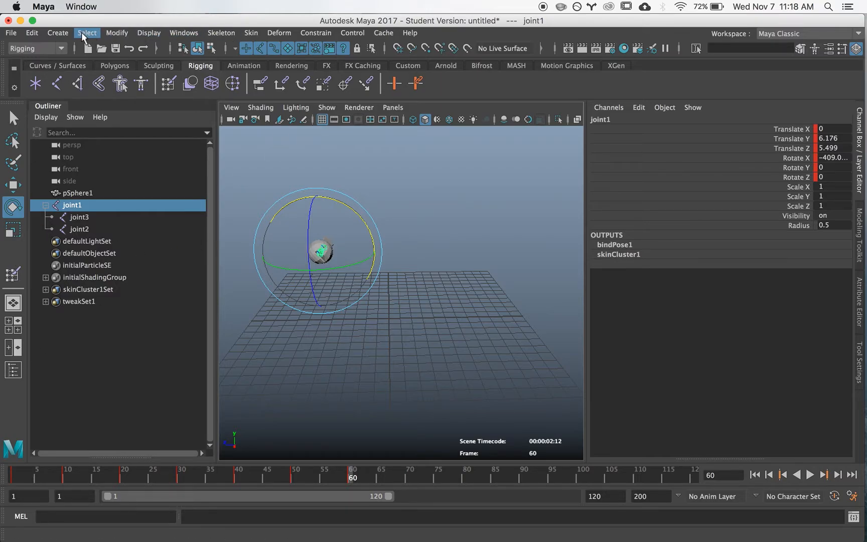
Step: Open the Graph Editor in an enlarged window and frame joint1's Translate X curve
{"action": "left_click", "coordinate": [117, 32]}
{"action": "mouse_move", "coordinate": [294, 100]}
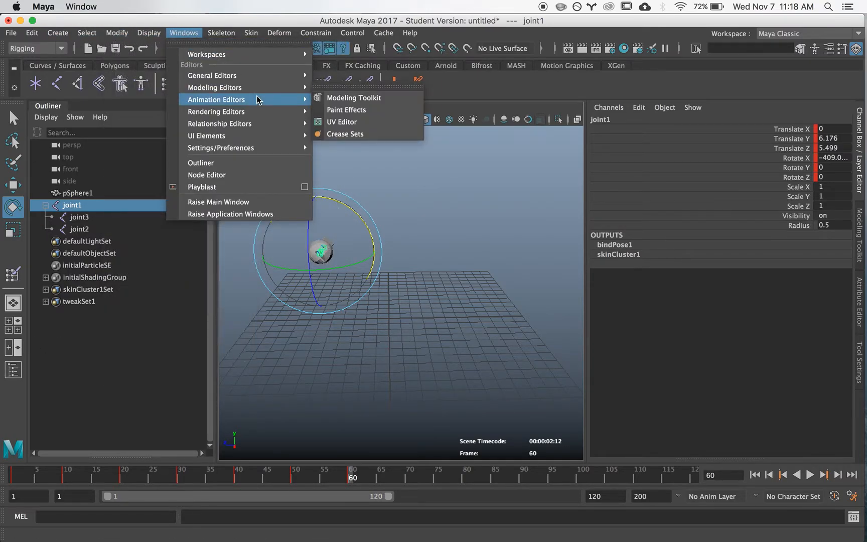
{"action": "left_click", "coordinate": [342, 110]}
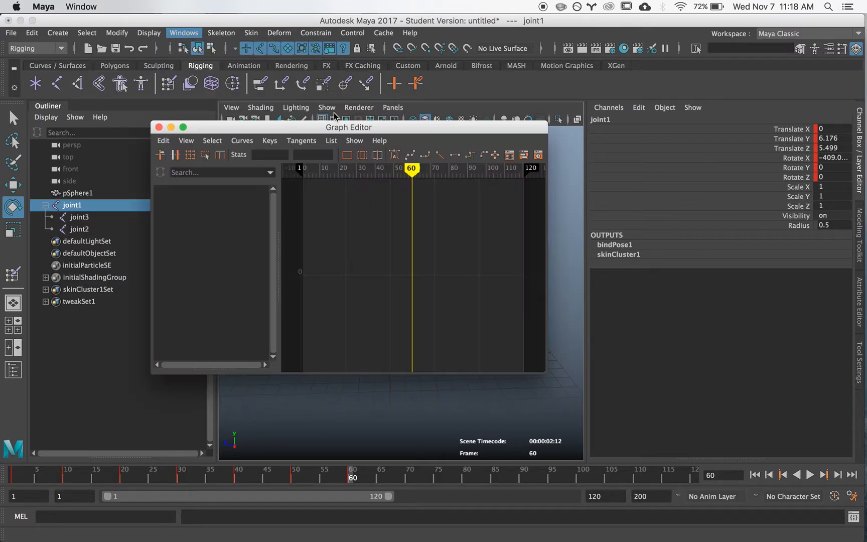
{"action": "left_click_drag", "start_coordinate": [266, 130], "coordinate": [289, 149]}
{"action": "left_click_drag", "start_coordinate": [423, 145], "coordinate": [272, 208]}
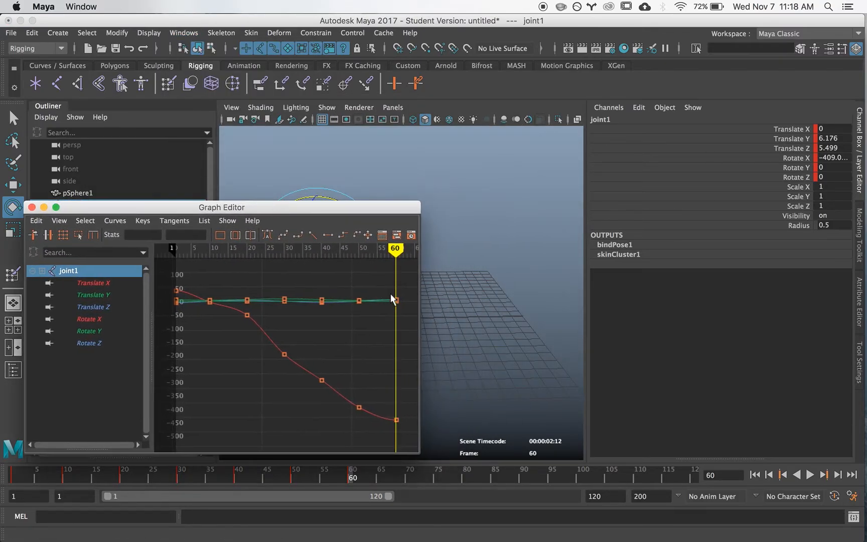
{"action": "left_click_drag", "start_coordinate": [420, 312], "coordinate": [801, 321]}
{"action": "left_click_drag", "start_coordinate": [443, 202], "coordinate": [444, 101]}
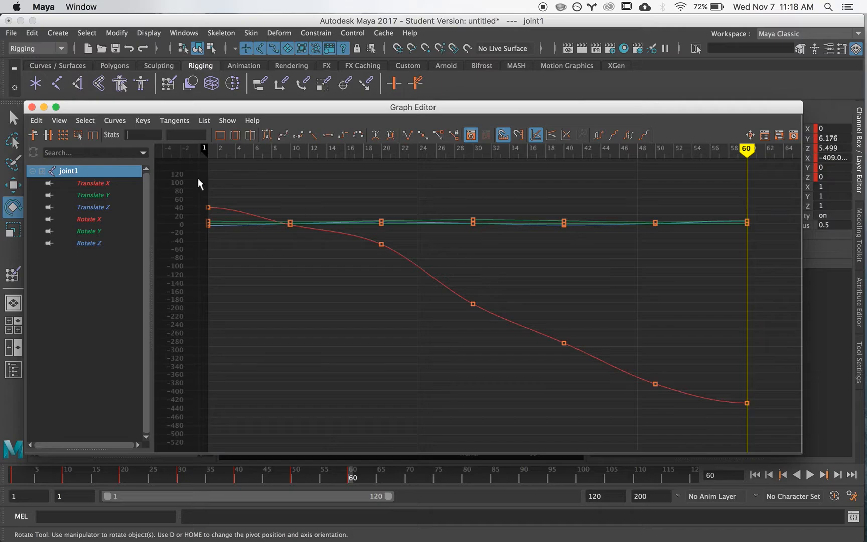
{"action": "left_click", "coordinate": [90, 184]}
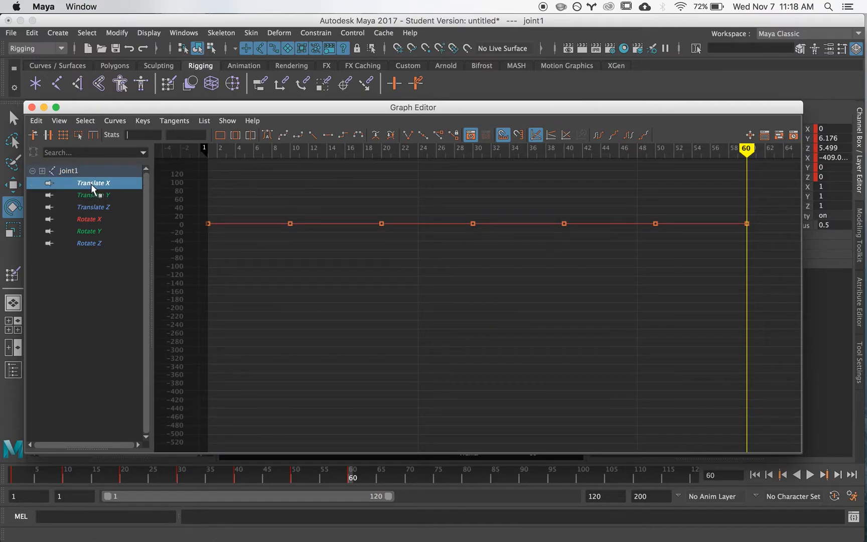
{"action": "key", "text": "f"}
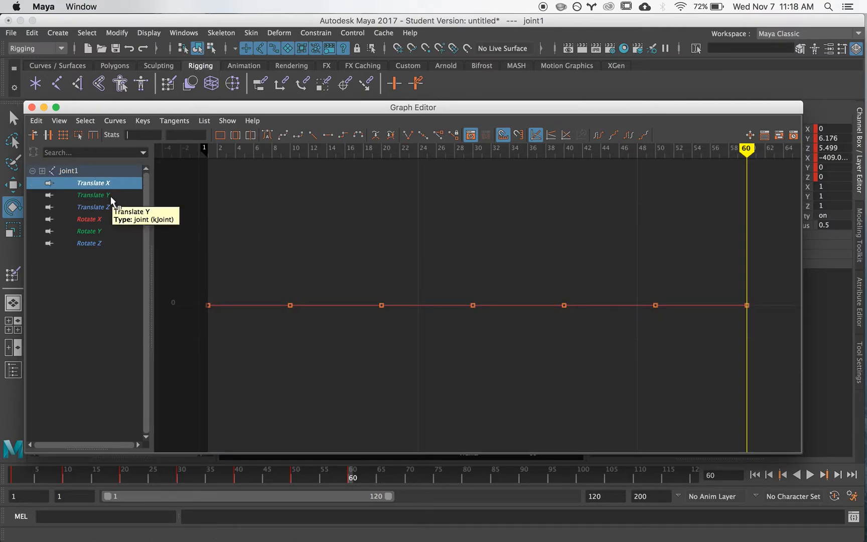
Step: Frame joint1's Translate Y curve and steepen the tangents at frames 20 and 40 to smooth its slopes
{"action": "left_click", "coordinate": [111, 196]}
{"action": "key", "text": "f"}
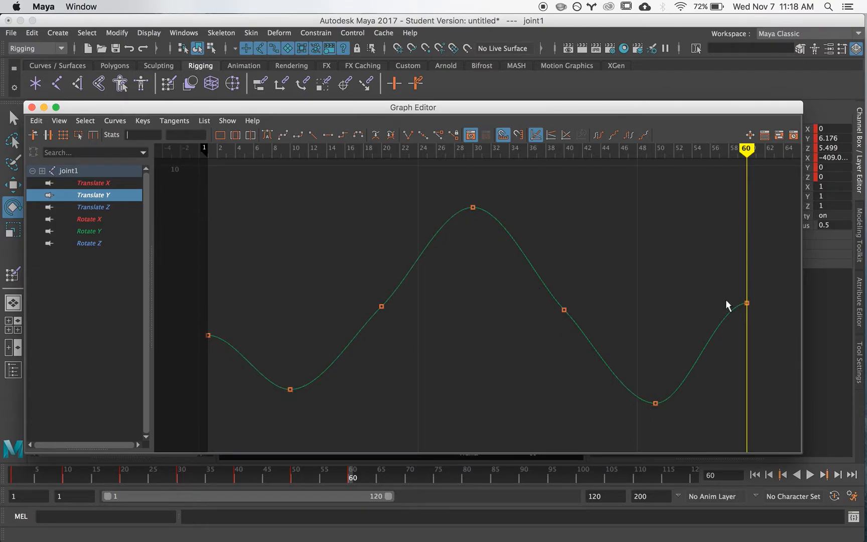
{"action": "left_click_drag", "start_coordinate": [386, 324], "coordinate": [391, 328]}
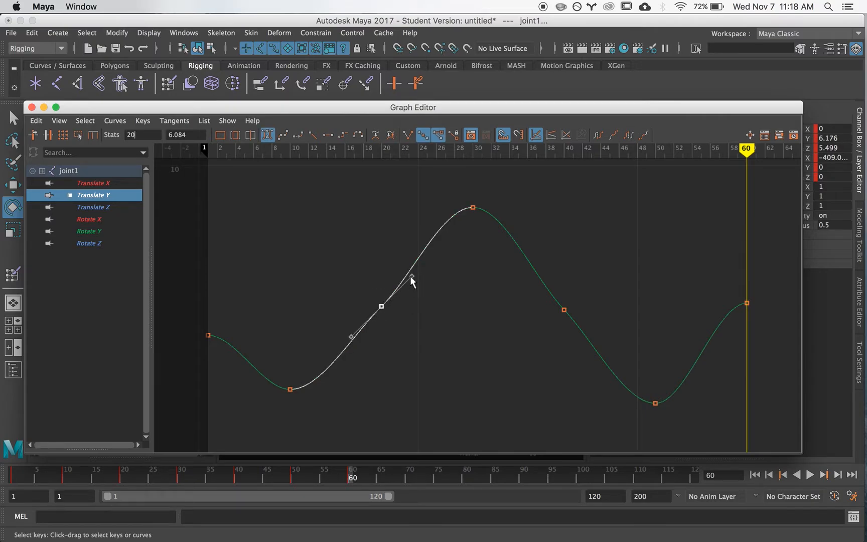
{"action": "left_click_drag", "start_coordinate": [411, 275], "coordinate": [405, 269]}
{"action": "left_click_drag", "start_coordinate": [527, 330], "coordinate": [527, 331]}
{"action": "left_click_drag", "start_coordinate": [536, 282], "coordinate": [541, 270]}
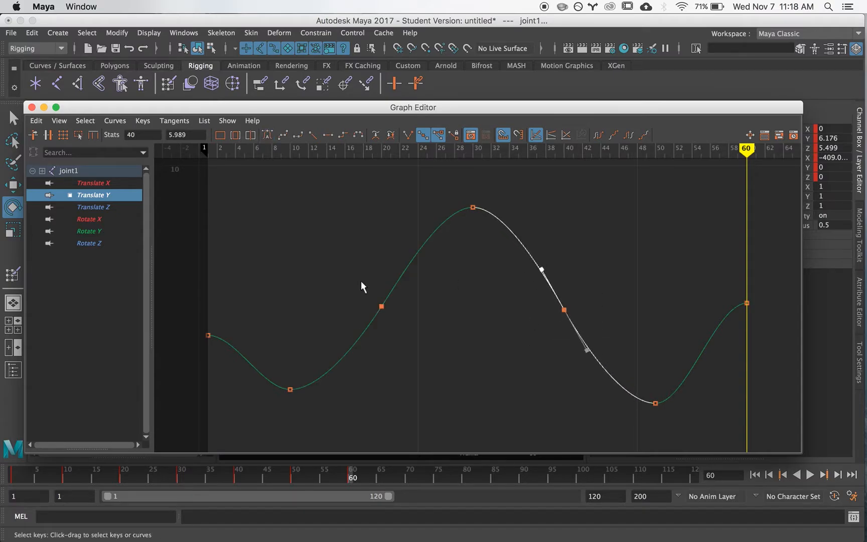
Step: Tilt the Translate Y end tangents so the curve descends from frame 1 and keeps rising through frame 60
{"action": "left_click", "coordinate": [208, 335]}
{"action": "left_click_drag", "start_coordinate": [235, 335], "coordinate": [236, 356]}
{"action": "left_click_drag", "start_coordinate": [768, 317], "coordinate": [733, 331]}
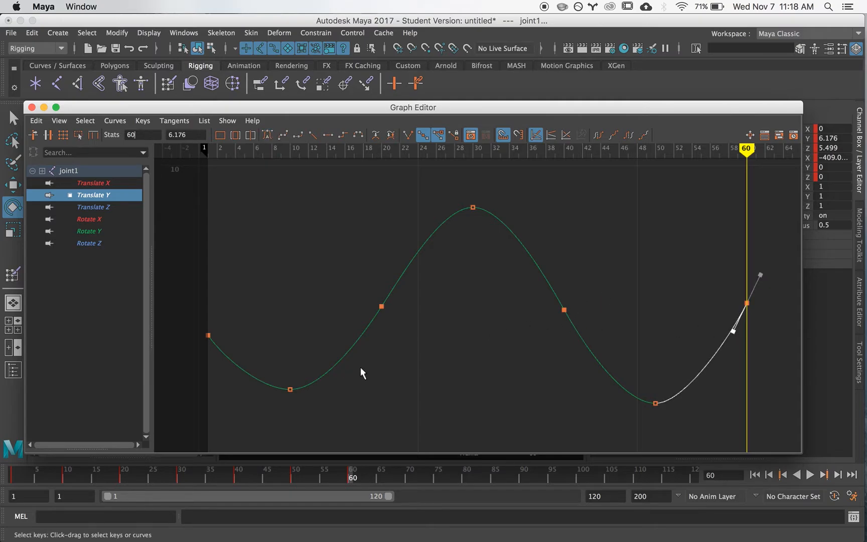
Step: Frame joint1's Translate Z curve and steepen the tangent of its frame 30 key
{"action": "left_click", "coordinate": [111, 205]}
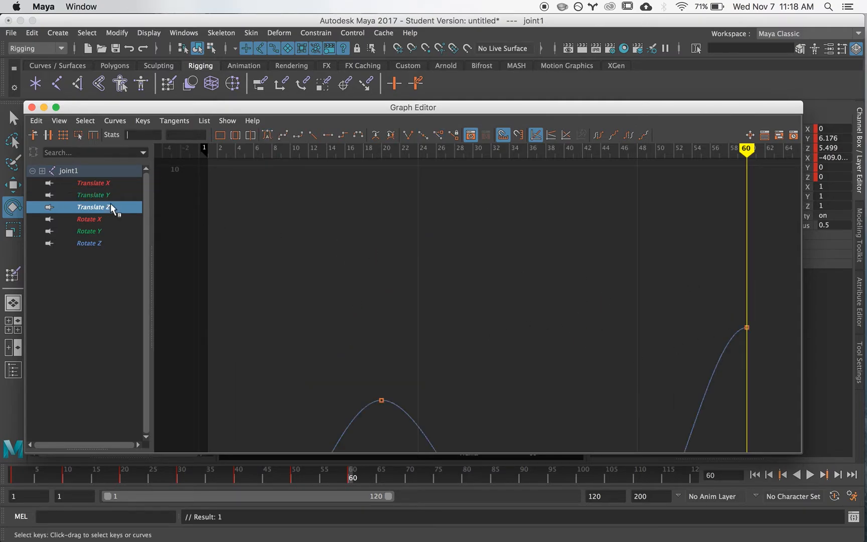
{"action": "key", "text": "f"}
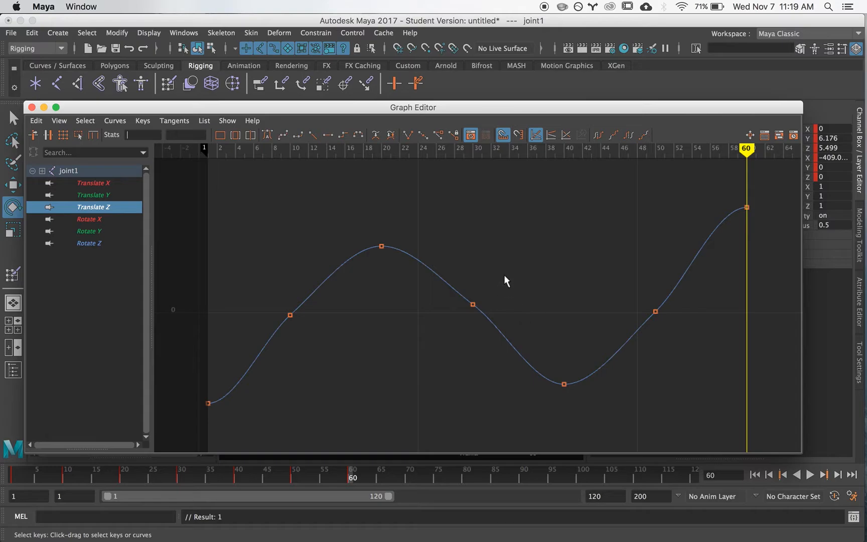
{"action": "left_click", "coordinate": [473, 304]}
{"action": "left_click", "coordinate": [445, 275]}
{"action": "left_click", "coordinate": [473, 304]}
{"action": "left_click_drag", "start_coordinate": [441, 282], "coordinate": [450, 272]}
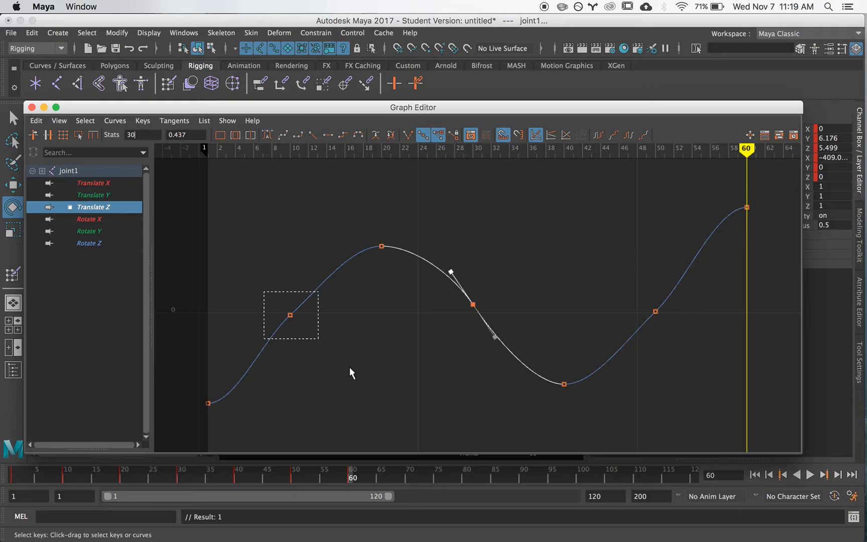
Step: Steepen the Translate Z tangents at frames 10 and 50 so the curve rises smoothly through both keys
{"action": "left_click", "coordinate": [288, 307]}
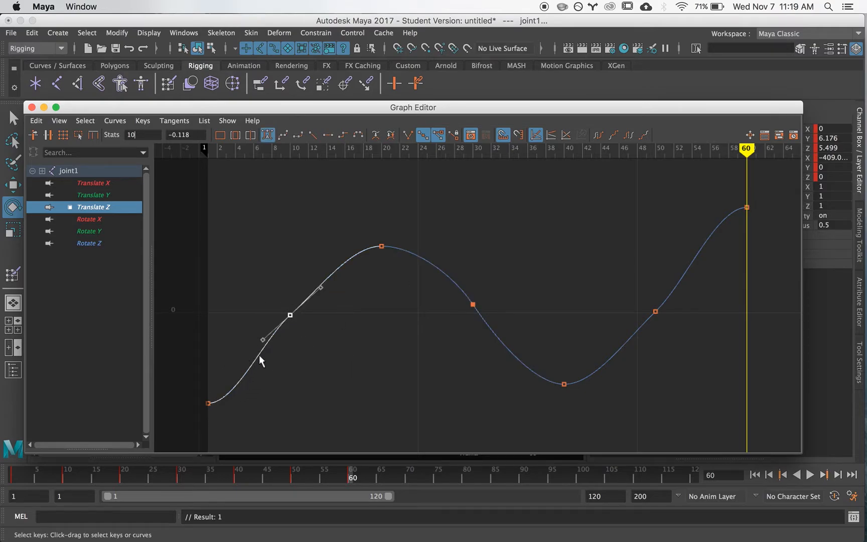
{"action": "left_click_drag", "start_coordinate": [321, 287], "coordinate": [312, 275]}
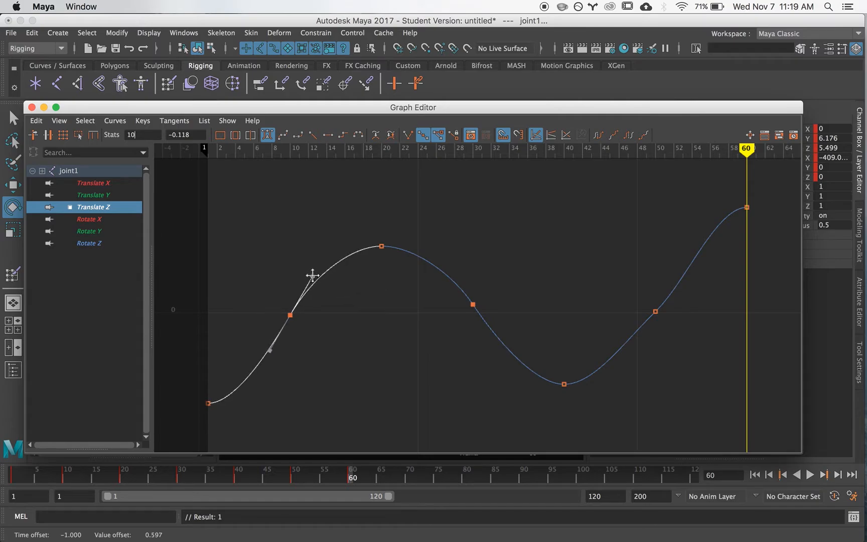
{"action": "left_click_drag", "start_coordinate": [706, 367], "coordinate": [705, 366]}
{"action": "left_click_drag", "start_coordinate": [686, 281], "coordinate": [680, 273]}
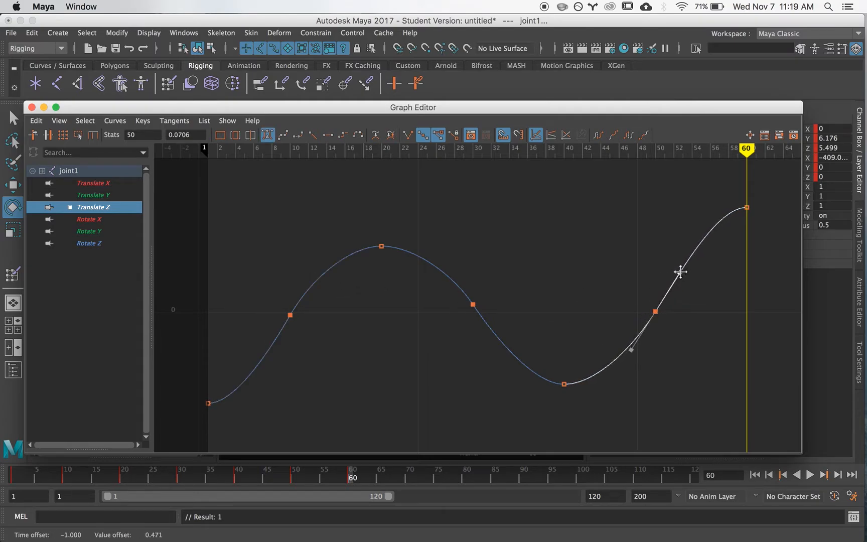
{"action": "left_click", "coordinate": [624, 241]}
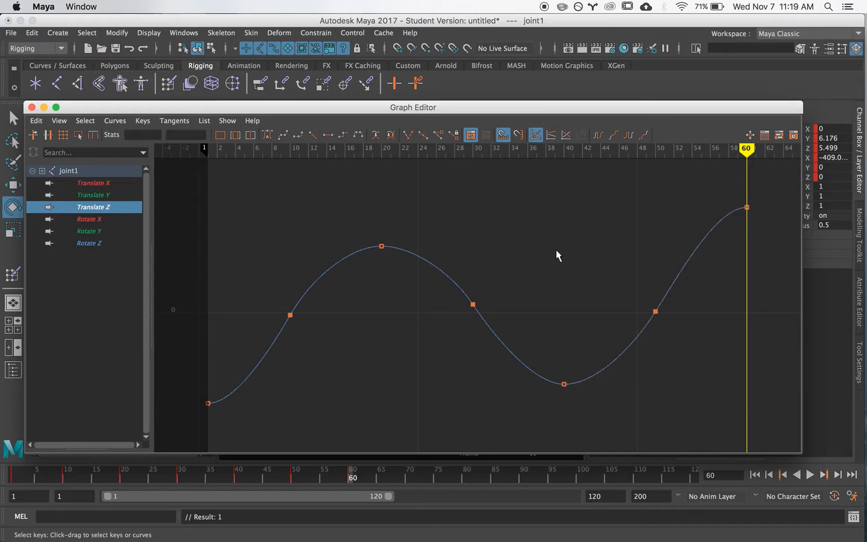
Step: Frame joint1's Rotate X curve and lower its frame 20 key to about -91.424 to even out the slope
{"action": "left_click", "coordinate": [86, 219]}
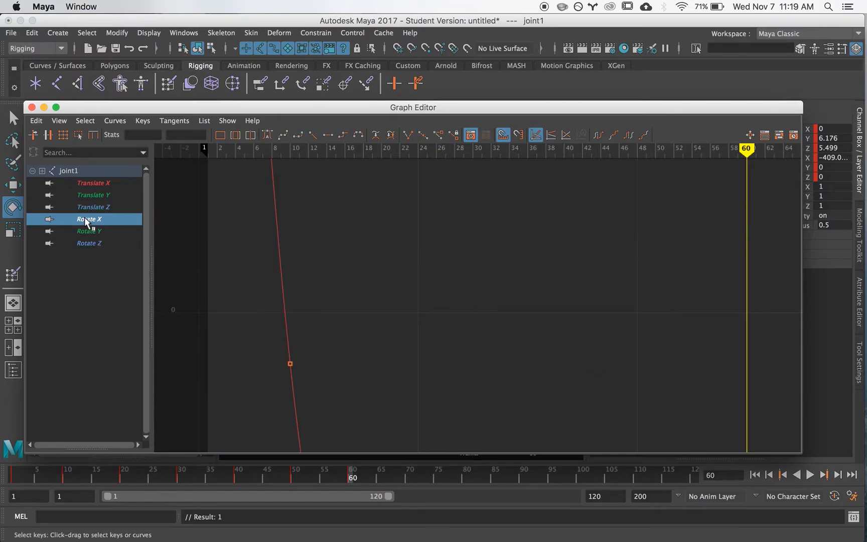
{"action": "key", "text": "f"}
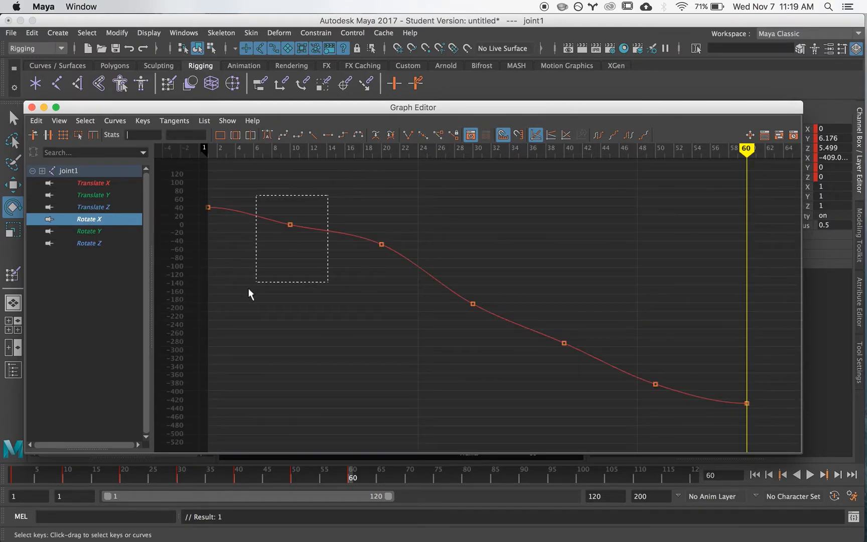
{"action": "left_click_drag", "start_coordinate": [248, 288], "coordinate": [251, 284]}
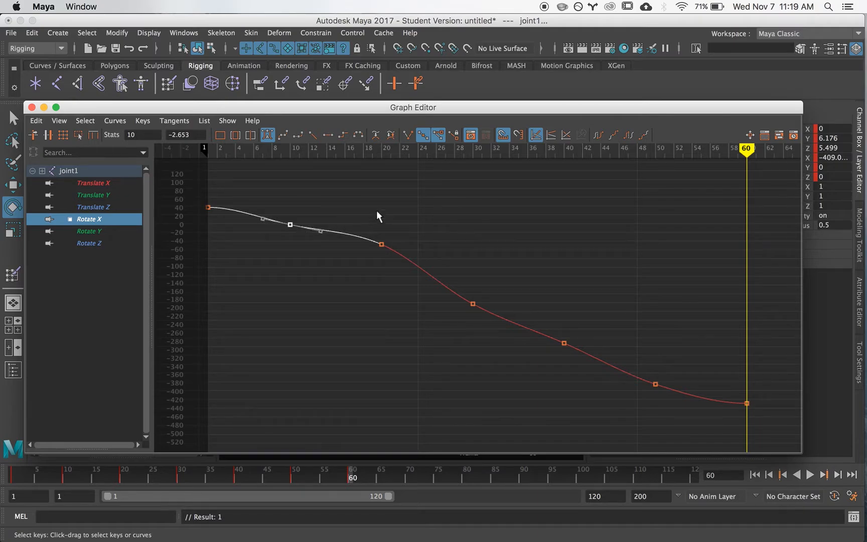
{"action": "left_click_drag", "start_coordinate": [455, 335], "coordinate": [454, 337]}
{"action": "key", "text": "w"}
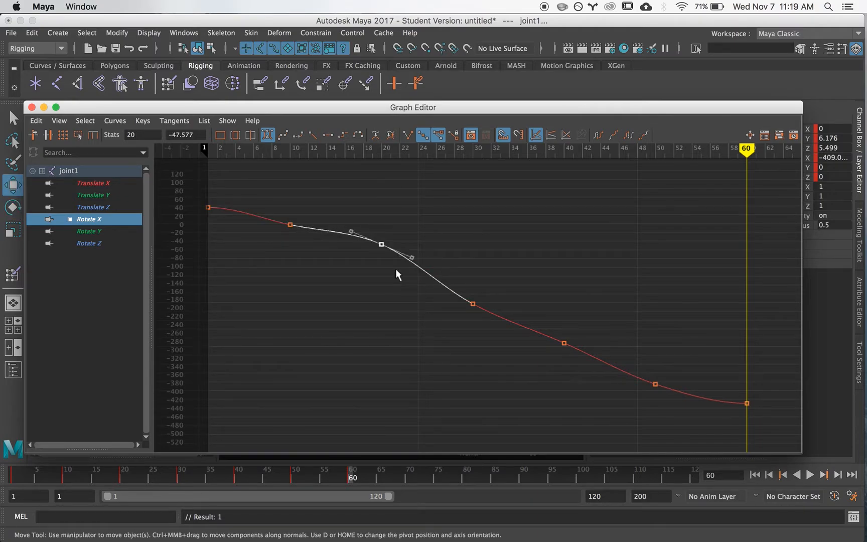
{"action": "middle_click_drag", "start_coordinate": [382, 244], "coordinate": [385, 265], "text": "shift"}
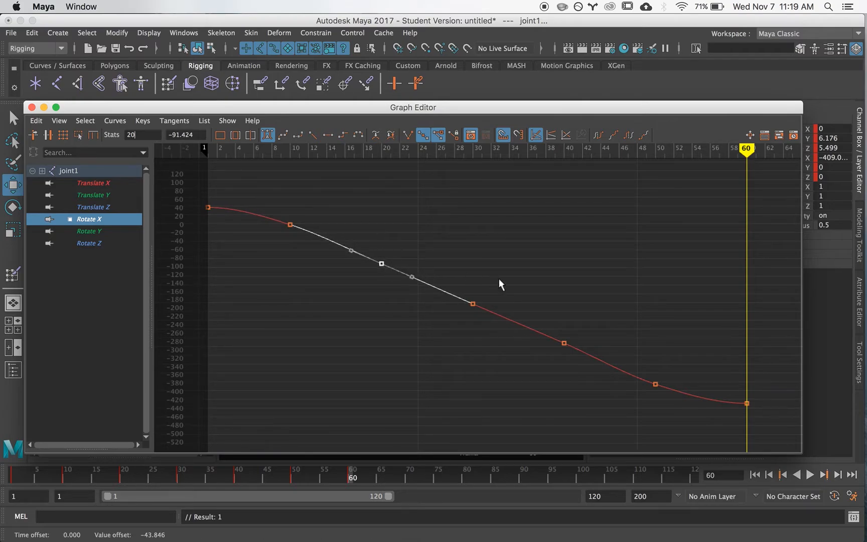
Step: Lower the Rotate X key at frame 40 slightly and fine-tune the frame 20 and 30 keys, with frame 30 at about -184.2
{"action": "left_click_drag", "start_coordinate": [634, 405], "coordinate": [635, 405]}
{"action": "middle_click_drag", "start_coordinate": [565, 298], "coordinate": [563, 322], "text": "shift"}
{"action": "left_click_drag", "start_coordinate": [372, 253], "coordinate": [391, 276]}
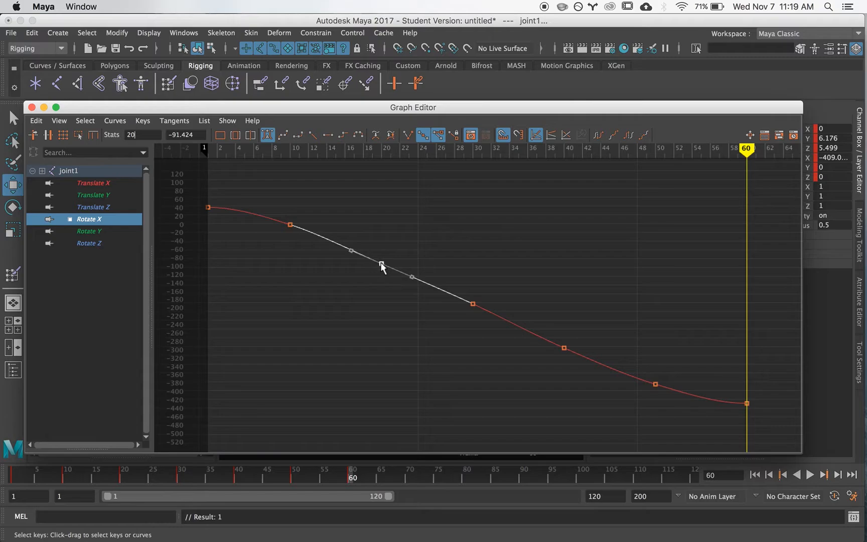
{"action": "mouse_move", "coordinate": [382, 266]}
{"action": "middle_mouse_down", "text": "shift"}
{"action": "mouse_move", "coordinate": [381, 257]}
{"action": "mouse_move", "coordinate": [382, 265]}
{"action": "middle_mouse_up", "text": "shift"}
{"action": "left_click_drag", "start_coordinate": [527, 383], "coordinate": [528, 386]}
{"action": "middle_click_drag", "start_coordinate": [471, 303], "coordinate": [471, 304], "text": "shift"}
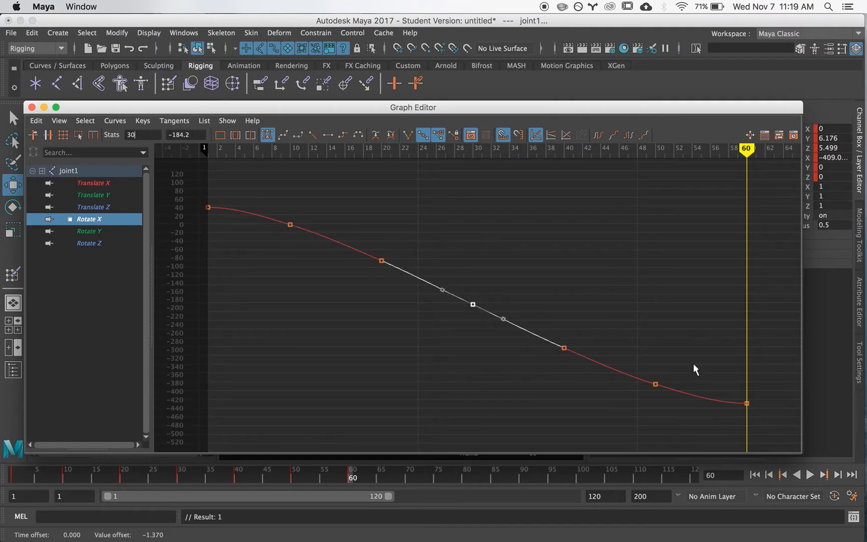
{"action": "left_click", "coordinate": [248, 244]}
Step: Check joint1's Rotate Y and Rotate Z curves for uneven keys
{"action": "left_click", "coordinate": [90, 230]}
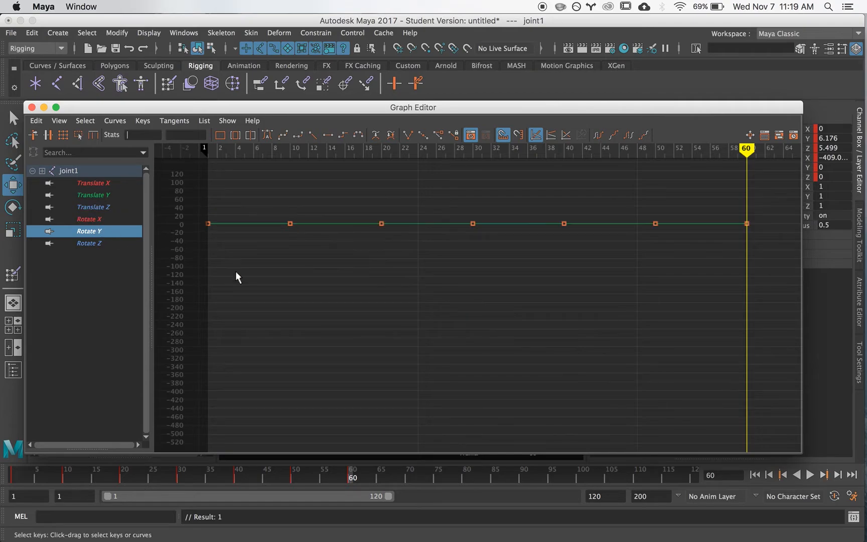
{"action": "key", "text": "f"}
{"action": "left_click", "coordinate": [99, 243]}
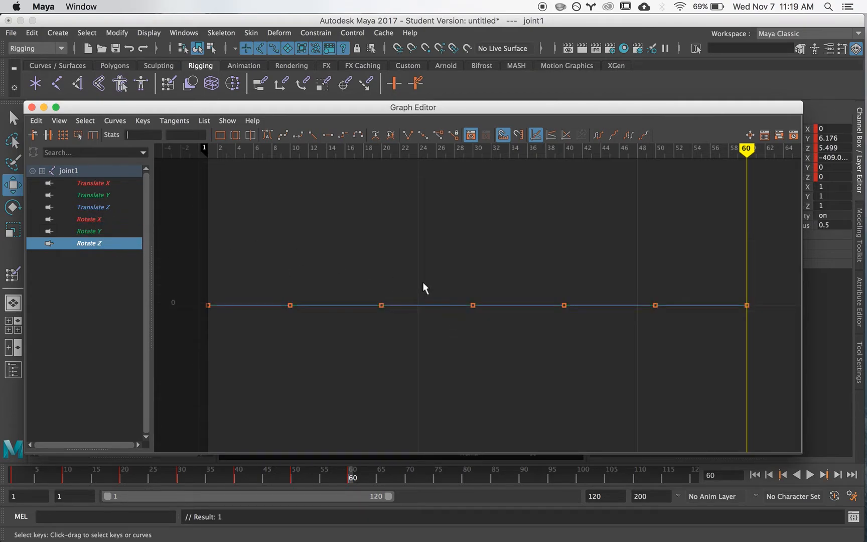
{"action": "left_click", "coordinate": [108, 219]}
{"action": "left_click", "coordinate": [108, 230]}
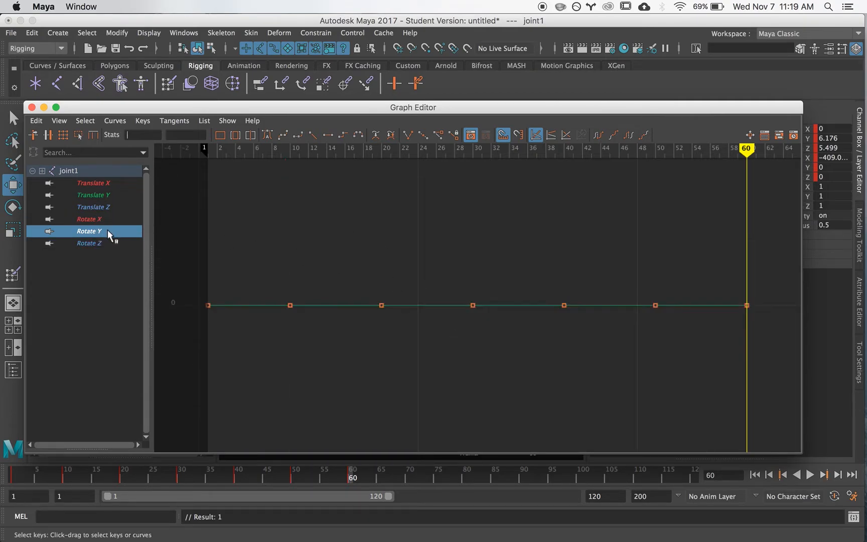
Step: Frame the Translate Z curve again and slightly refine the tangent at frame 30
{"action": "left_click", "coordinate": [96, 206]}
{"action": "key", "text": "f"}
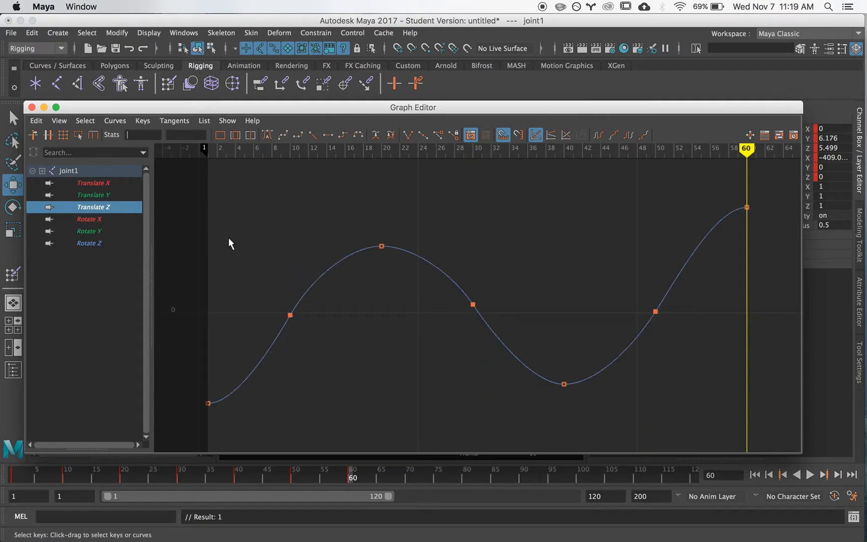
{"action": "left_click", "coordinate": [467, 304]}
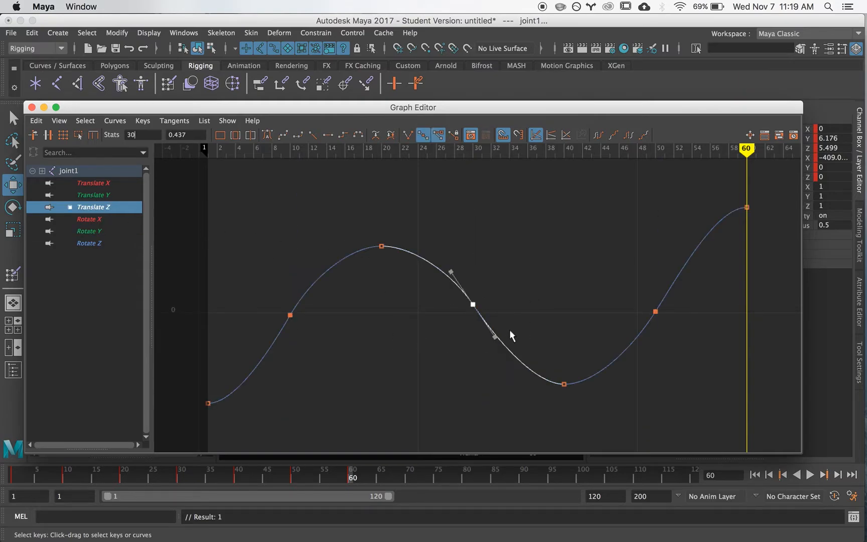
{"action": "left_click_drag", "start_coordinate": [494, 339], "coordinate": [496, 338]}
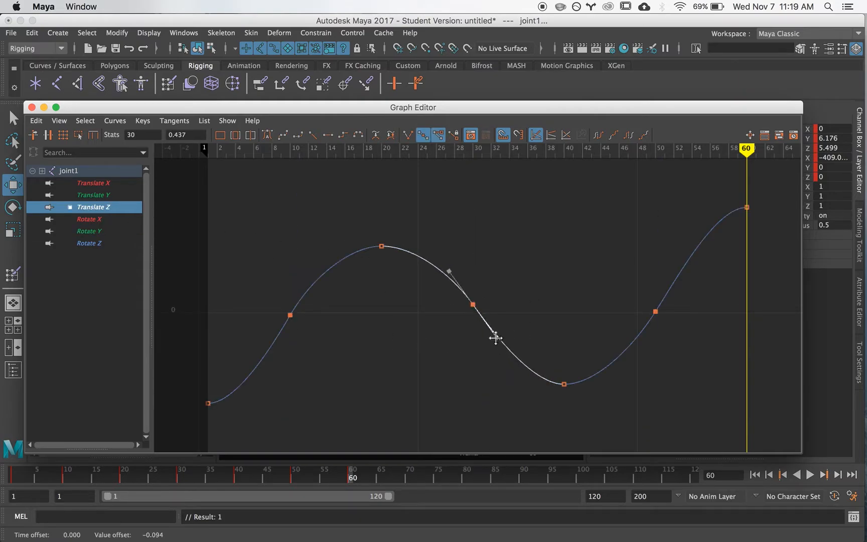
{"action": "left_click", "coordinate": [239, 363]}
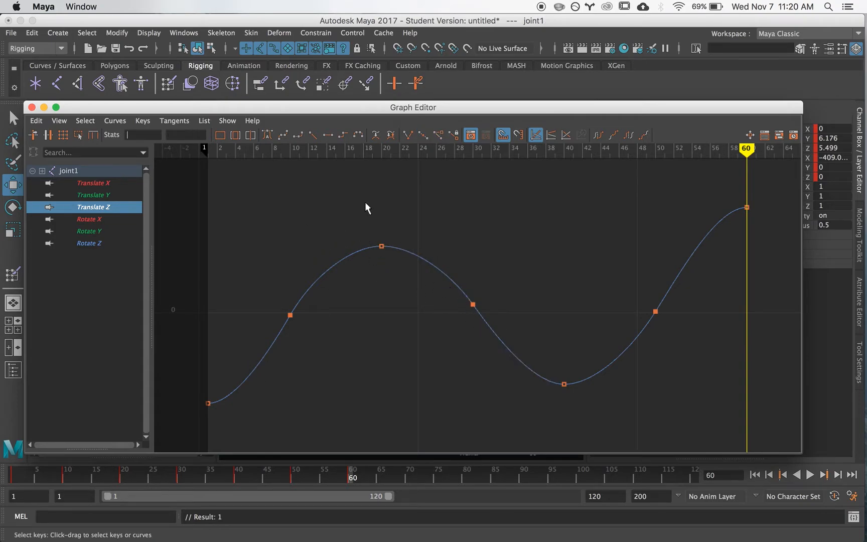
Step: Close the Graph Editor and scrub the animation back to frame 1 with a close view of the winged sphere
{"action": "left_click", "coordinate": [31, 108]}
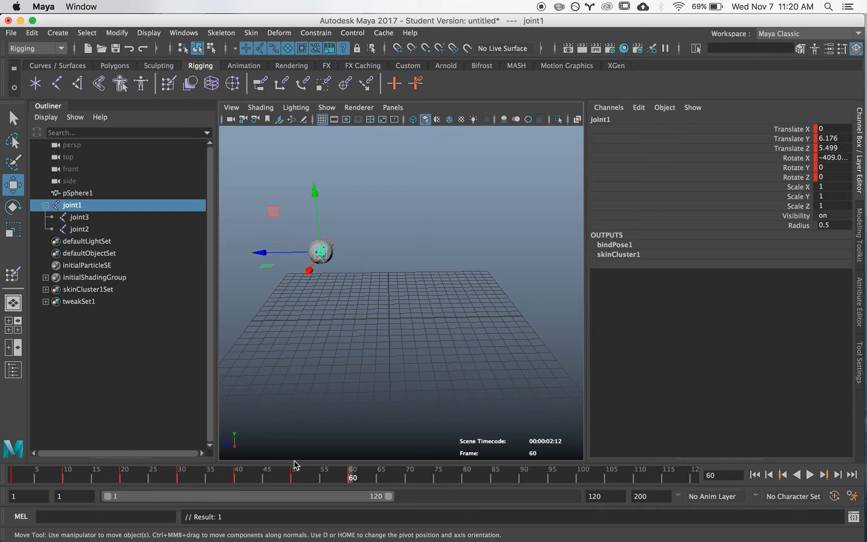
{"action": "left_click_drag", "start_coordinate": [349, 475], "coordinate": [10, 481]}
{"action": "left_click", "coordinate": [300, 315]}
{"action": "right_click_drag", "start_coordinate": [300, 315], "coordinate": [453, 309], "text": "alt"}
{"action": "mouse_move", "coordinate": [452, 310]}
{"action": "left_mouse_down", "text": "alt"}
{"action": "mouse_move", "coordinate": [489, 284]}
{"action": "mouse_move", "coordinate": [458, 305]}
{"action": "left_mouse_up", "text": "alt"}
{"action": "right_click_drag", "start_coordinate": [459, 306], "coordinate": [431, 266], "text": "alt"}
{"action": "left_click_drag", "start_coordinate": [431, 266], "coordinate": [445, 294], "text": "alt"}
Step: Select the wing joint joint3 on the winged sphere
{"action": "key", "text": "q"}
{"action": "right_click_drag", "start_coordinate": [445, 294], "coordinate": [407, 258], "text": "alt"}
{"action": "left_click", "coordinate": [407, 258]}
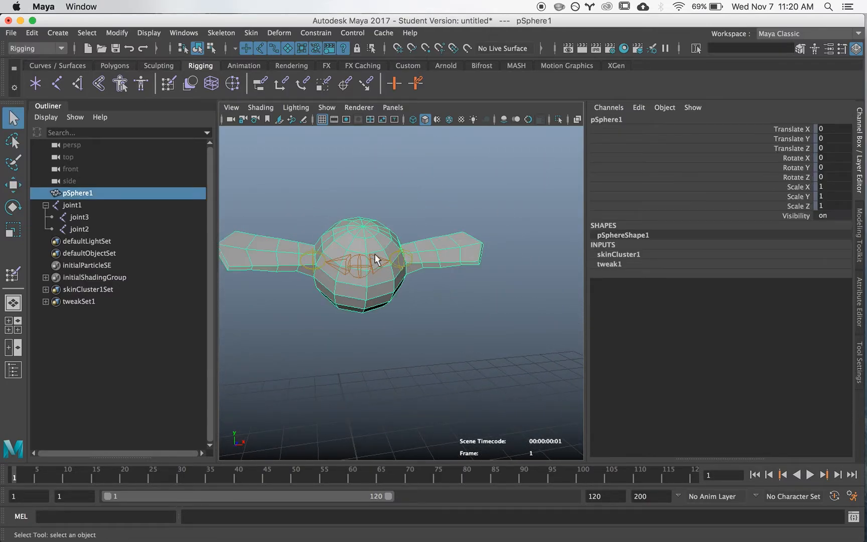
{"action": "left_click", "coordinate": [408, 259]}
{"action": "left_click", "coordinate": [317, 254], "text": "shift"}
{"action": "mouse_move", "coordinate": [370, 266]}
{"action": "left_mouse_down", "text": "alt"}
{"action": "mouse_move", "coordinate": [352, 232]}
{"action": "mouse_move", "coordinate": [361, 251]}
{"action": "left_mouse_up", "text": "alt"}
{"action": "left_click", "coordinate": [335, 279]}
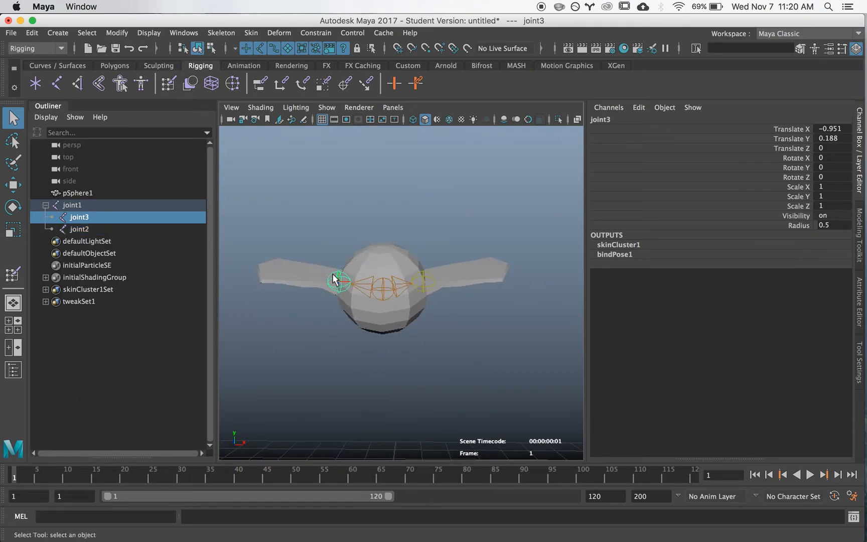
Step: Activate the Rotate tool on joint3 and set its axis orientation to Object
{"action": "key", "text": "e"}
{"action": "left_click_drag", "start_coordinate": [387, 266], "coordinate": [301, 297], "text": "alt"}
{"action": "left_click_drag", "start_coordinate": [436, 257], "coordinate": [390, 287], "text": "alt"}
{"action": "left_click", "coordinate": [860, 361]}
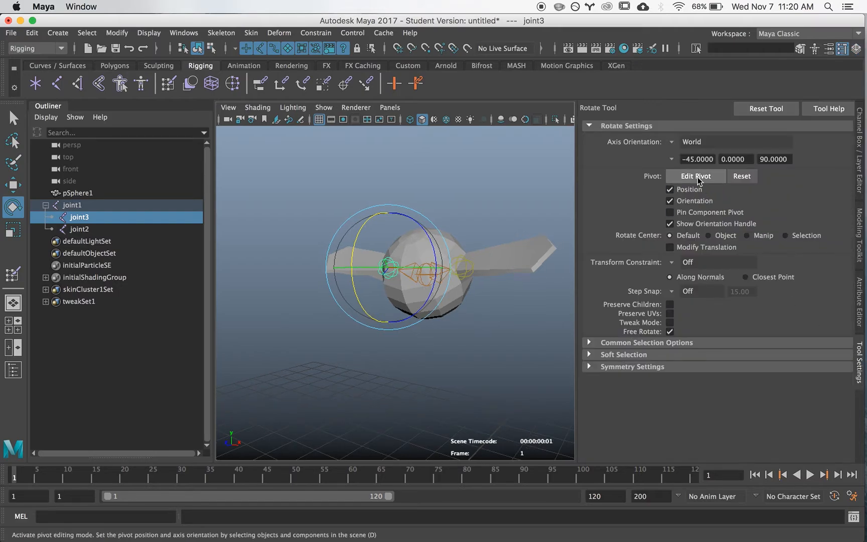
{"action": "left_click", "coordinate": [673, 146]}
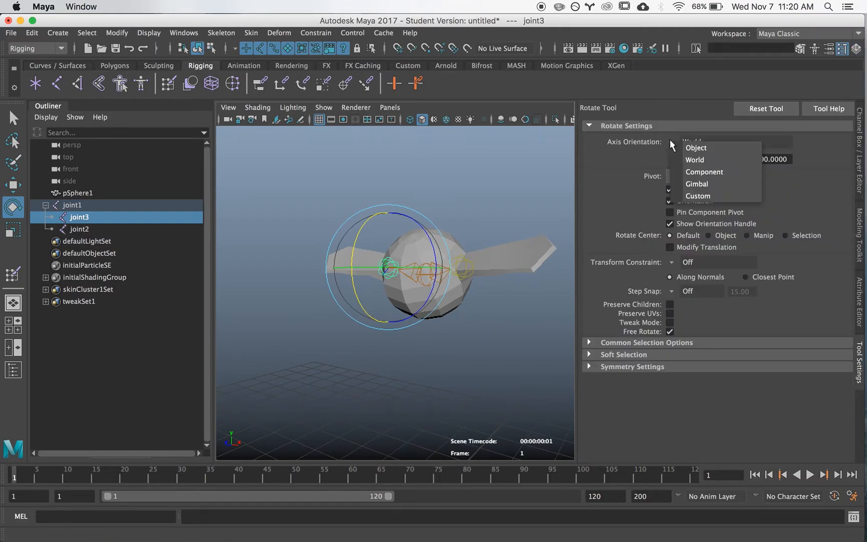
{"action": "left_click", "coordinate": [696, 147]}
{"action": "left_click_drag", "start_coordinate": [351, 274], "coordinate": [488, 279], "text": "alt"}
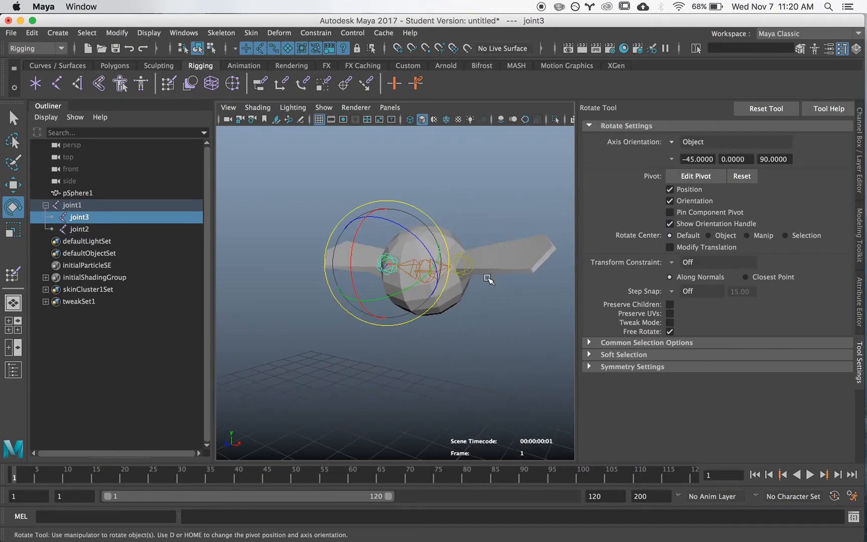
Step: Bring back the Channel Box, widen the viewport beside it, and reselect joint3
{"action": "left_click", "coordinate": [466, 351]}
{"action": "left_click", "coordinate": [859, 335]}
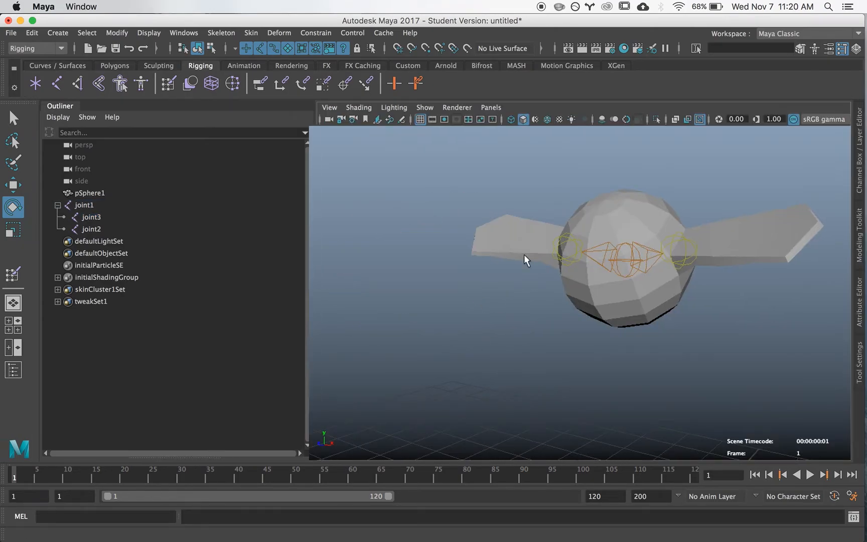
{"action": "left_click", "coordinate": [857, 151]}
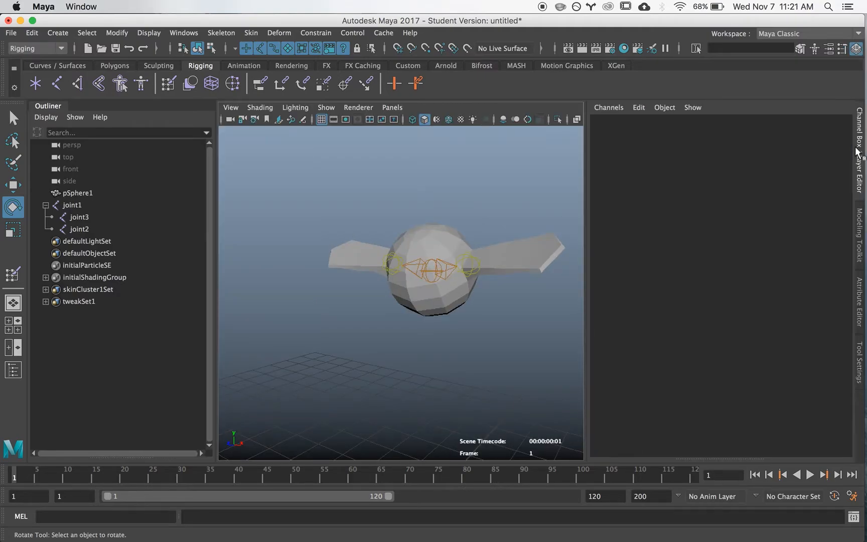
{"action": "left_click_drag", "start_coordinate": [586, 203], "coordinate": [689, 205]}
{"action": "left_click", "coordinate": [449, 236]}
{"action": "left_click", "coordinate": [442, 251]}
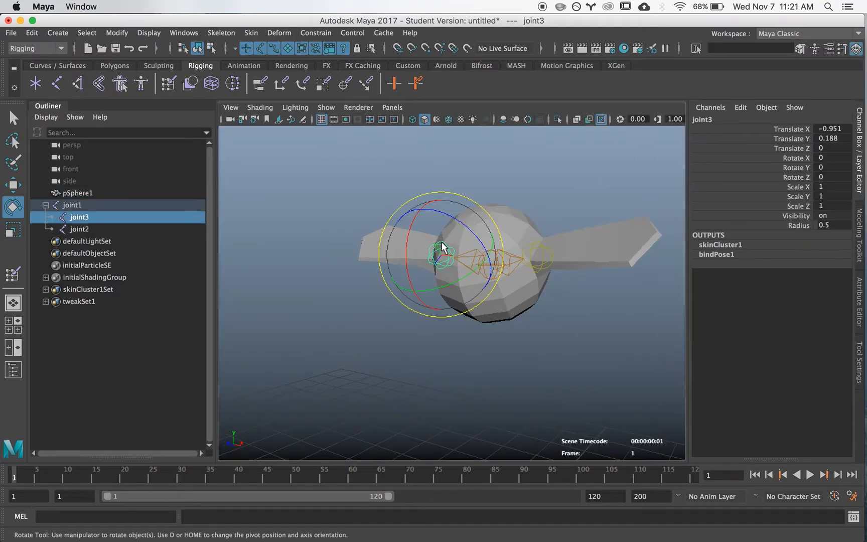
{"action": "key", "text": "w"}
{"action": "key", "text": "ctrl+z"}
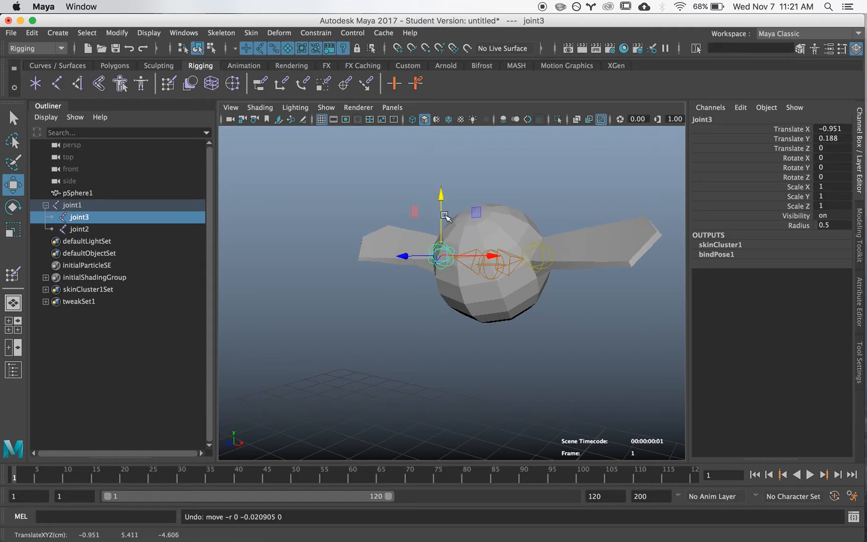
{"action": "key", "text": "ctrl+z"}
Step: Raise both wings by rotating joint3 to about -42.169 and joint2 to about 53.698 in Z
{"action": "left_click", "coordinate": [446, 250]}
{"action": "key", "text": "e"}
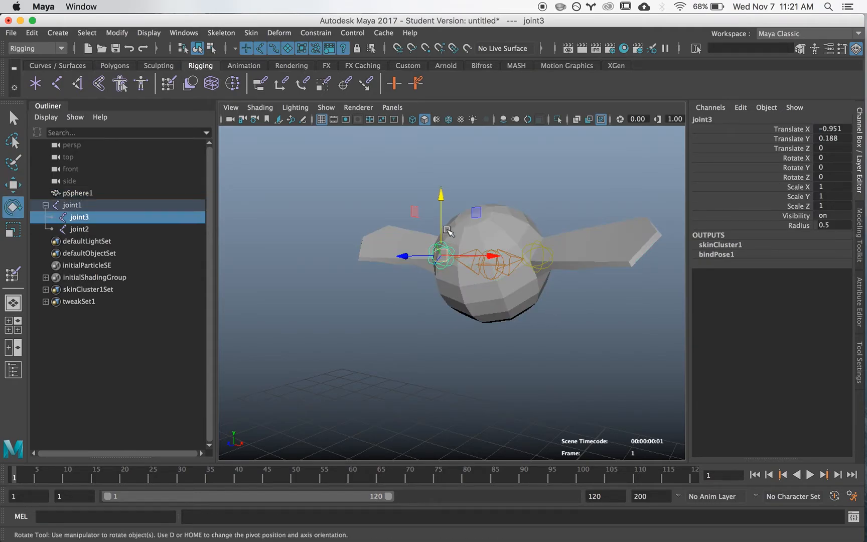
{"action": "left_click_drag", "start_coordinate": [441, 213], "coordinate": [345, 236]}
{"action": "left_click", "coordinate": [458, 289]}
{"action": "key", "text": "q"}
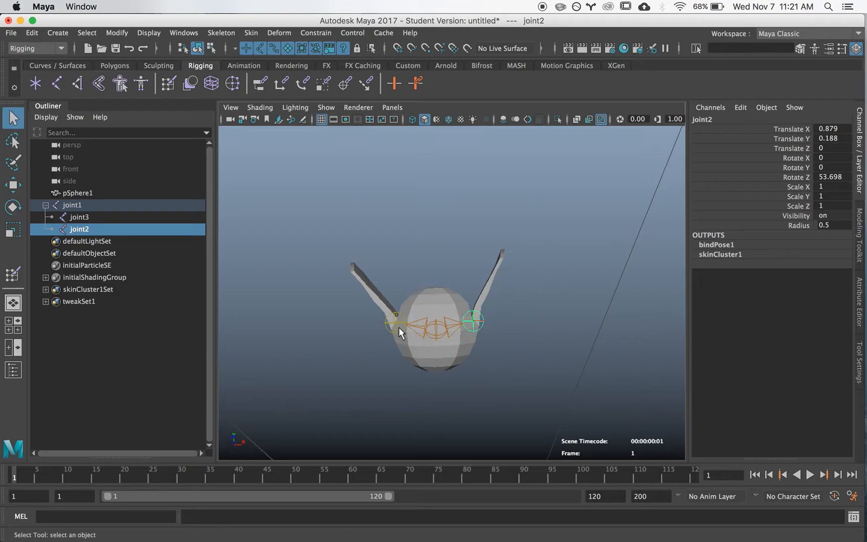
Step: Select joint3 together with joint2, key their rotations at frame 1, and move to frame 5
{"action": "left_click", "coordinate": [396, 323], "text": "shift"}
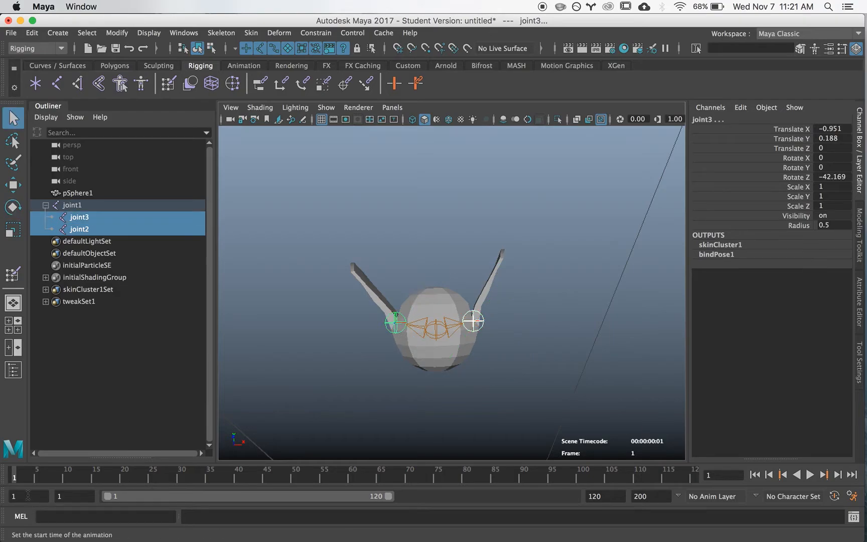
{"action": "left_click_drag", "start_coordinate": [19, 479], "coordinate": [37, 481]}
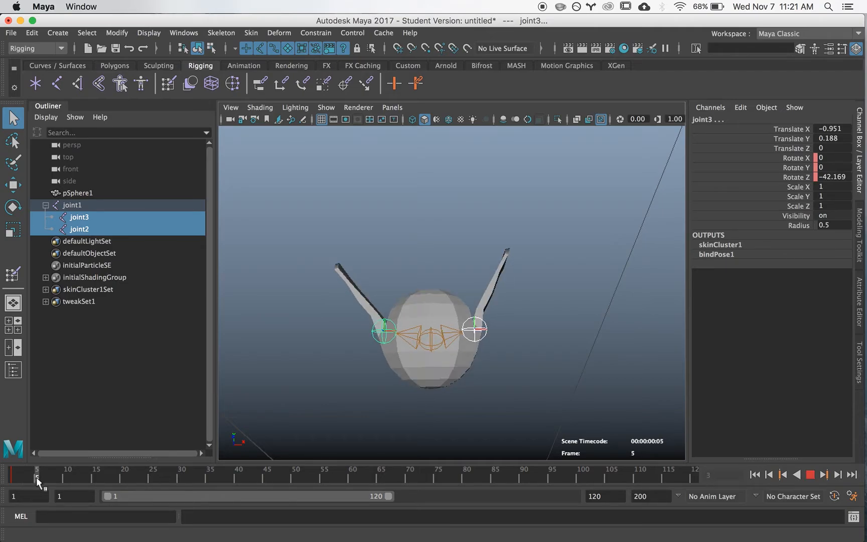
Step: Lower both wings at frame 5 by rotating joint3 to about 54.29 and joint2 to about -53.206 in Z, and key them
{"action": "key", "text": "e"}
{"action": "left_click_drag", "start_coordinate": [472, 298], "coordinate": [471, 310], "text": "alt"}
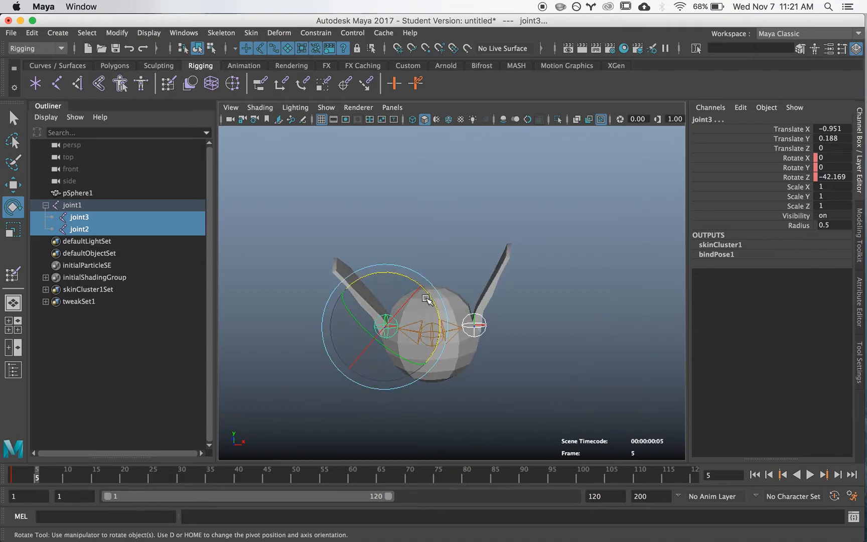
{"action": "left_click", "coordinate": [396, 313]}
{"action": "left_click", "coordinate": [395, 317]}
{"action": "left_click_drag", "start_coordinate": [399, 276], "coordinate": [240, 316]}
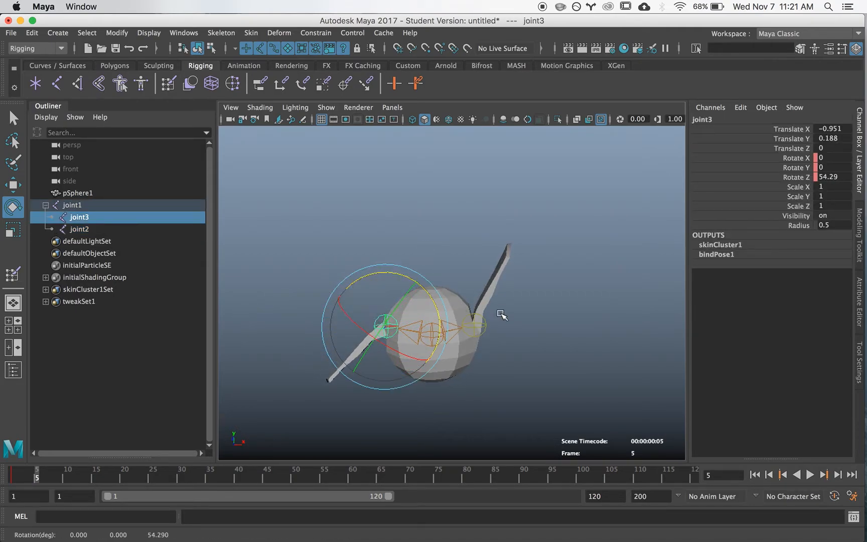
{"action": "left_click", "coordinate": [479, 323]}
{"action": "left_click_drag", "start_coordinate": [459, 276], "coordinate": [602, 329]}
{"action": "key", "text": "q"}
{"action": "left_click", "coordinate": [392, 329], "text": "shift"}
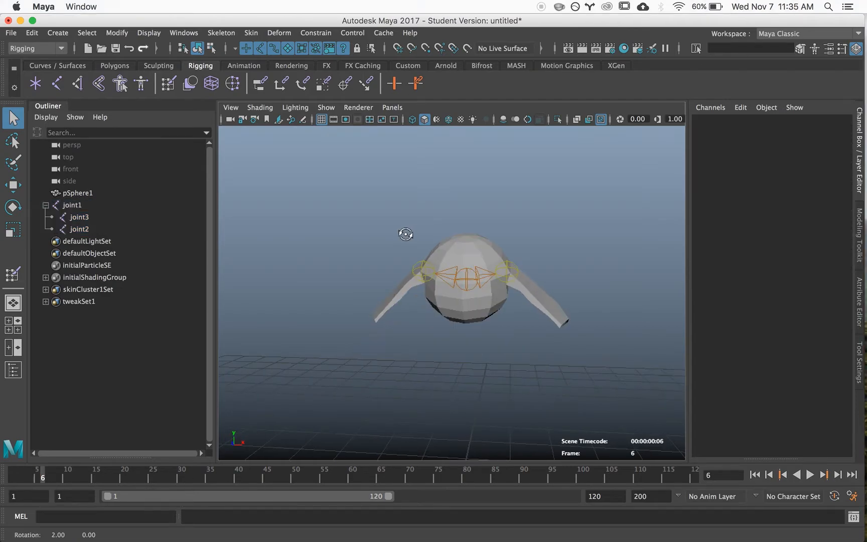
Step: Select joint3 together with joint2 and move the current time to frame 10
{"action": "left_click", "coordinate": [424, 266]}
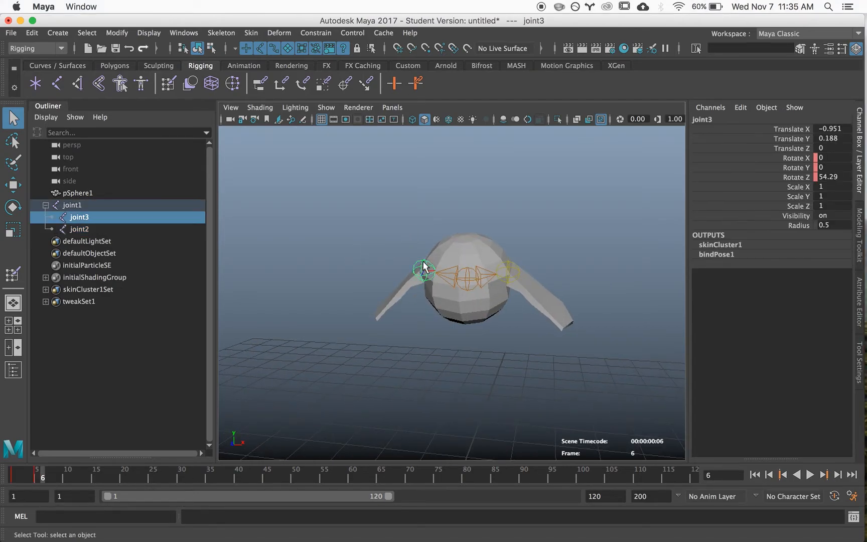
{"action": "left_click", "coordinate": [517, 276], "text": "shift"}
{"action": "right_click_drag", "start_coordinate": [545, 268], "coordinate": [526, 263], "text": "alt"}
{"action": "middle_click_drag", "start_coordinate": [513, 264], "coordinate": [505, 250], "text": "alt"}
{"action": "mouse_move", "coordinate": [53, 472]}
{"action": "left_mouse_down"}
{"action": "mouse_move", "coordinate": [11, 476]}
{"action": "mouse_move", "coordinate": [62, 480]}
{"action": "left_mouse_up"}
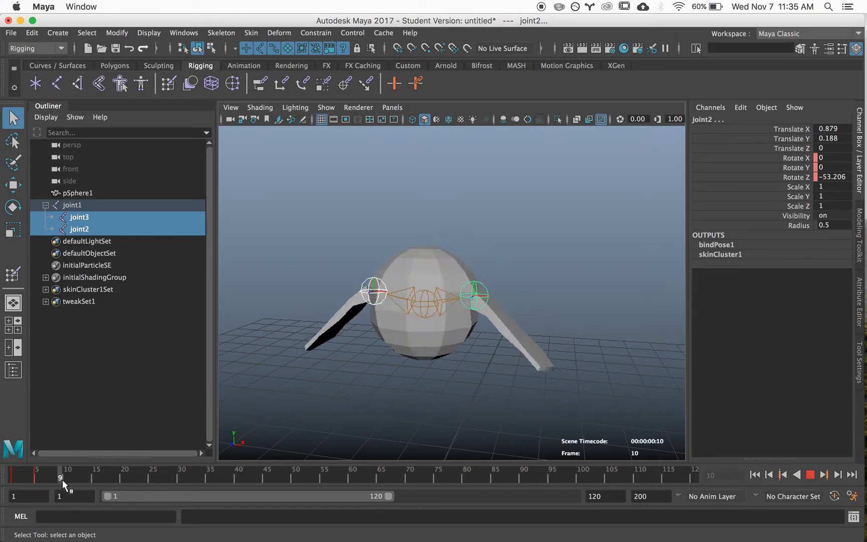
Step: Raise both wings at frame 10 by rotating joint3 to about -42.731 and joint2 to about 42.574 in Z
{"action": "left_click_drag", "start_coordinate": [370, 276], "coordinate": [386, 282], "text": "alt"}
{"action": "left_click", "coordinate": [392, 286]}
{"action": "key", "text": "e"}
{"action": "left_click_drag", "start_coordinate": [431, 253], "coordinate": [451, 377]}
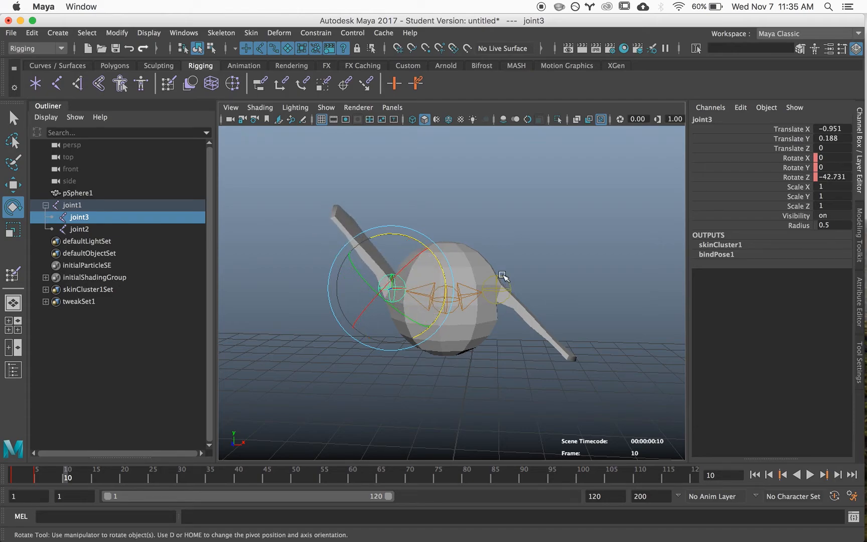
{"action": "left_click", "coordinate": [502, 275]}
{"action": "left_click_drag", "start_coordinate": [479, 244], "coordinate": [395, 345]}
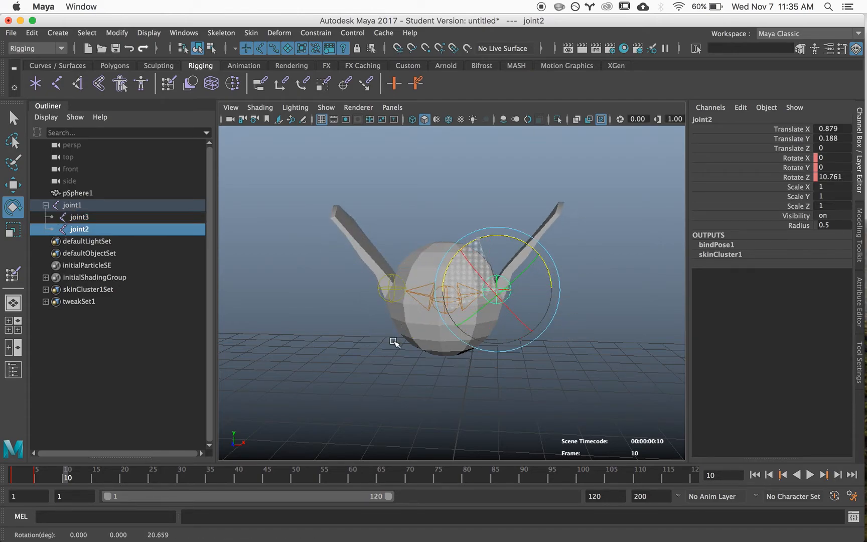
Step: Select both wing joints, key their rotations at frame 10, and move to frame 15
{"action": "key", "text": "q"}
{"action": "left_click", "coordinate": [384, 296], "text": "shift"}
{"action": "left_click", "coordinate": [384, 297]}
{"action": "left_click", "coordinate": [488, 302], "text": "shift"}
{"action": "left_click_drag", "start_coordinate": [71, 475], "coordinate": [94, 482]}
Step: Review the wing poses between frames 10 and 15 from different angles
{"action": "left_click_drag", "start_coordinate": [459, 319], "coordinate": [466, 278], "text": "alt"}
{"action": "left_click_drag", "start_coordinate": [497, 367], "coordinate": [373, 354], "text": "alt"}
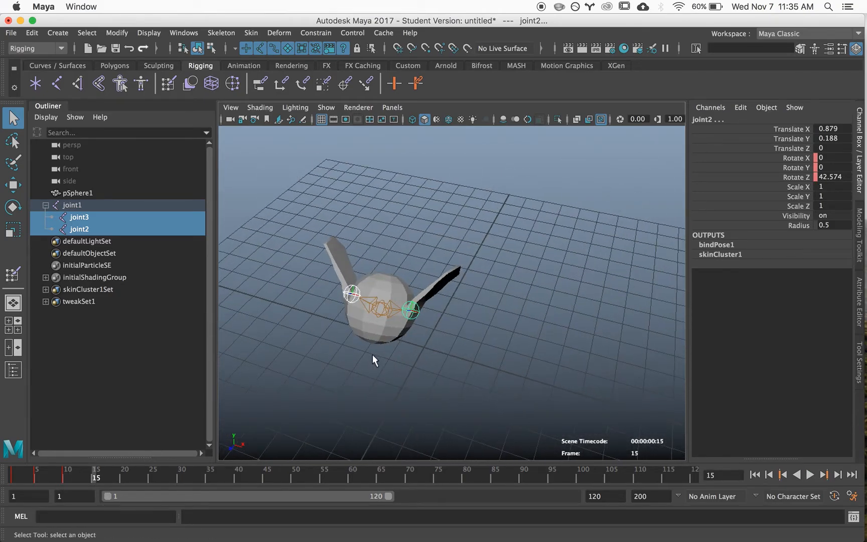
{"action": "left_click_drag", "start_coordinate": [91, 472], "coordinate": [63, 481]}
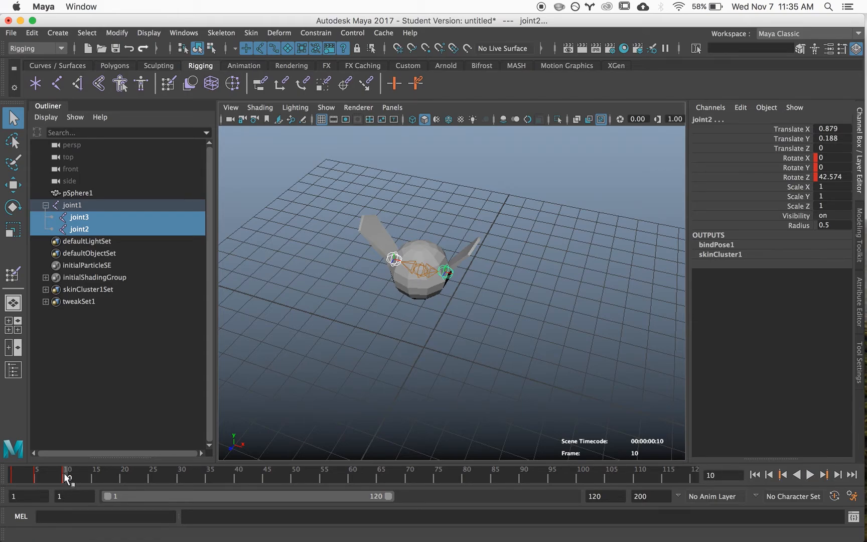
{"action": "left_click_drag", "start_coordinate": [453, 344], "coordinate": [420, 334], "text": "alt"}
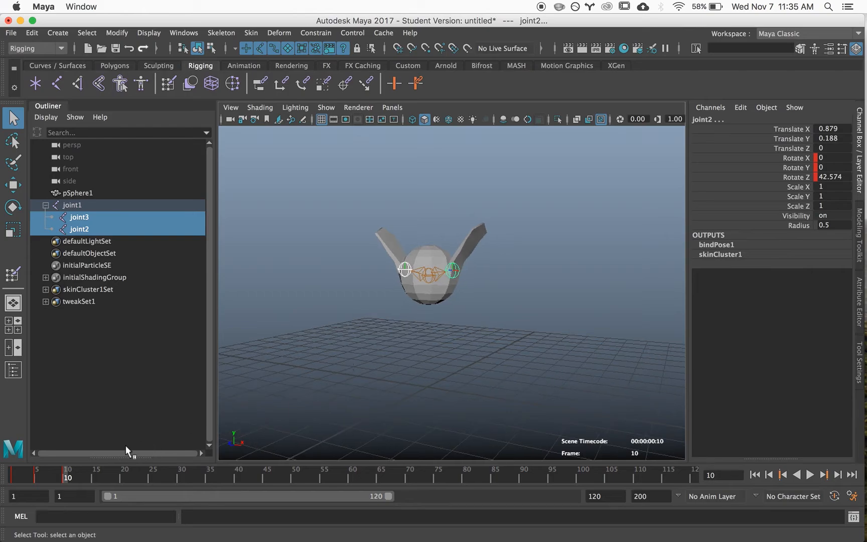
{"action": "left_click_drag", "start_coordinate": [67, 479], "coordinate": [93, 478]}
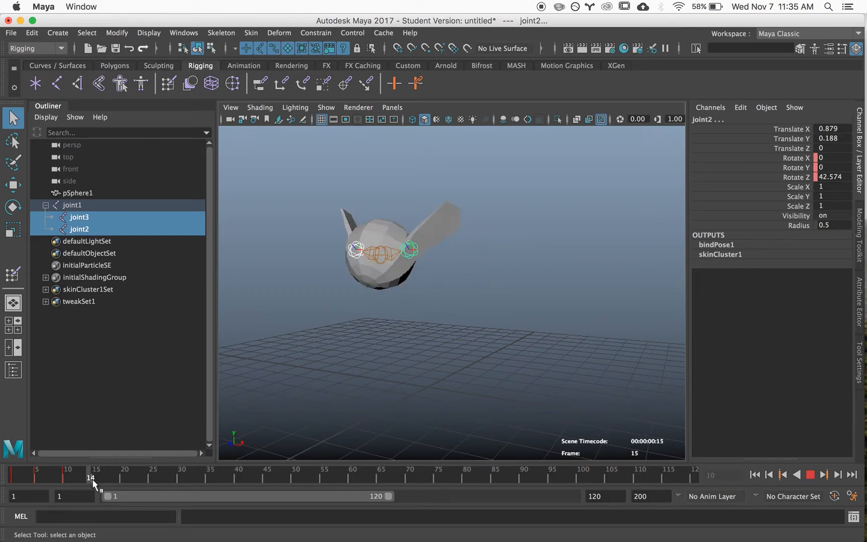
Step: Copy the lowered wing pose from frame 5 to frame 15 and key the rotations there
{"action": "left_click", "coordinate": [36, 478]}
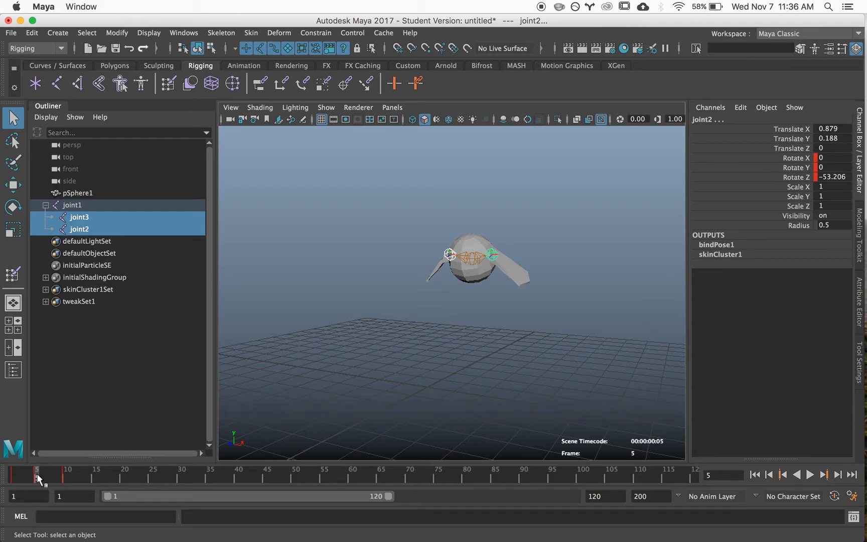
{"action": "key", "text": "alt+v"}
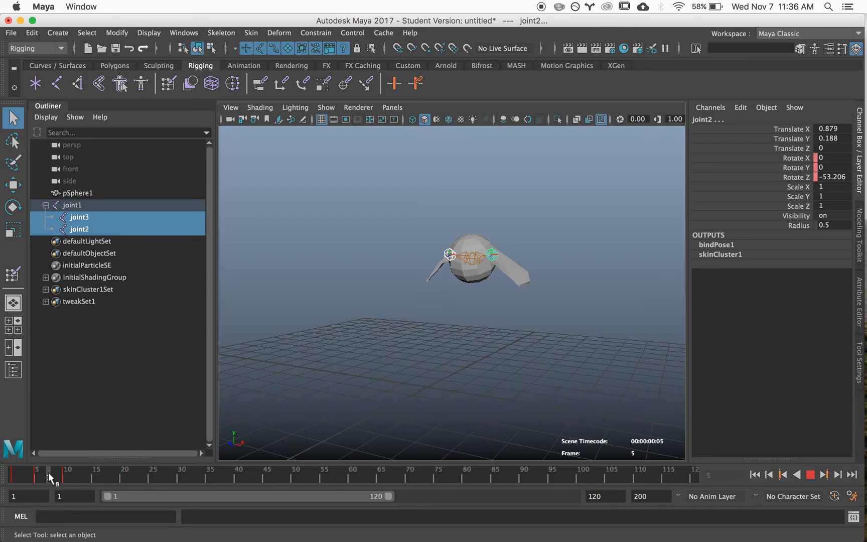
{"action": "left_click", "coordinate": [96, 479]}
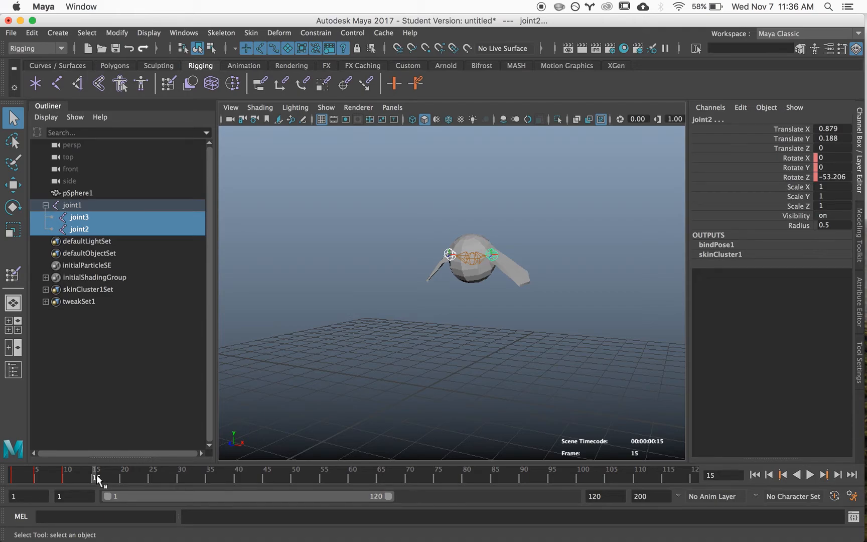
{"action": "key", "text": "shift+e"}
Step: Copy the raised wing pose from frame 10 to frame 20 and the lowered pose from frame 15 to frame 25, keying both
{"action": "left_click_drag", "start_coordinate": [12, 479], "coordinate": [37, 486]}
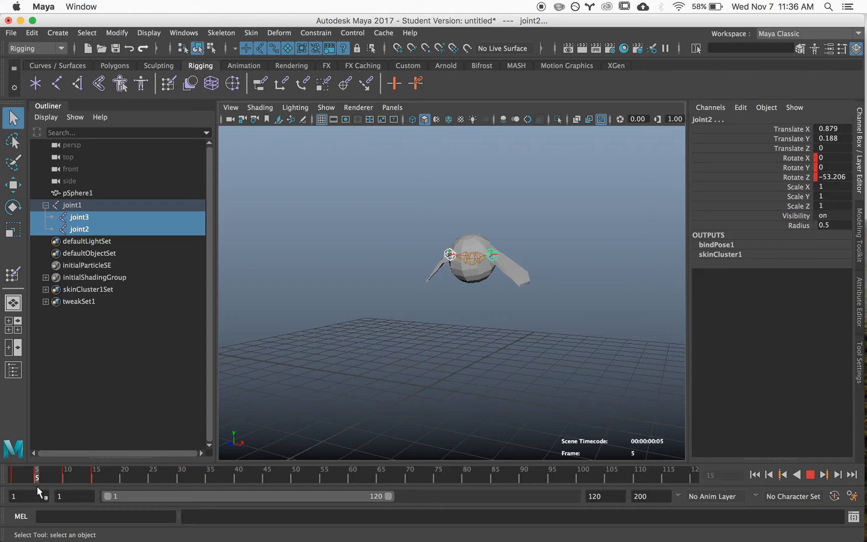
{"action": "left_click", "coordinate": [64, 479]}
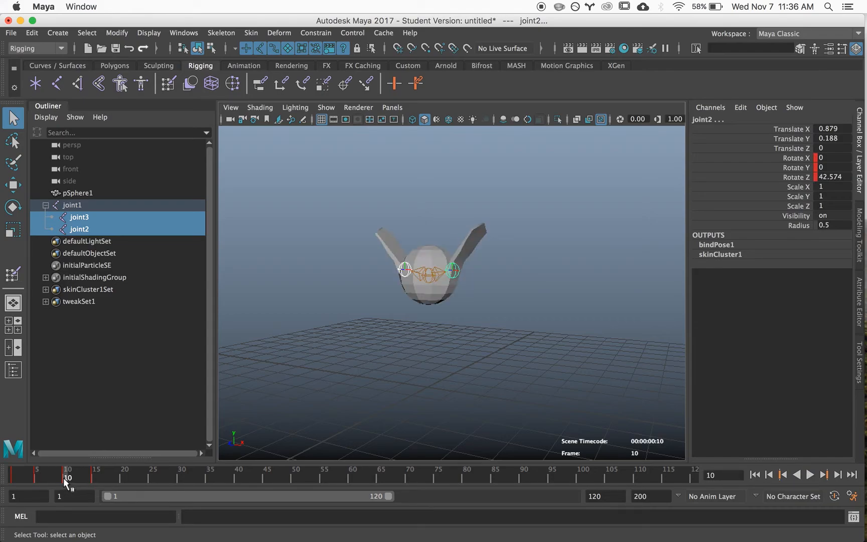
{"action": "left_click_drag", "start_coordinate": [67, 474], "coordinate": [124, 478]}
{"action": "left_click", "coordinate": [93, 478]}
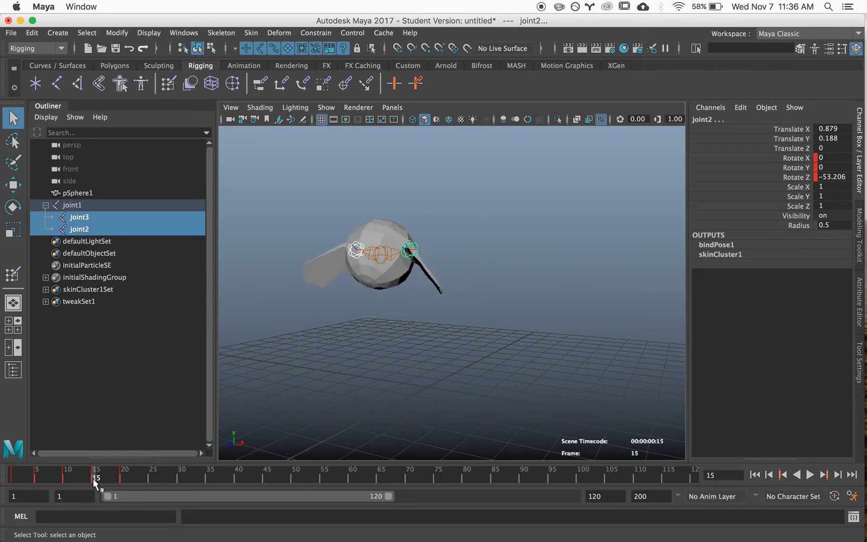
{"action": "left_click_drag", "start_coordinate": [93, 475], "coordinate": [153, 480]}
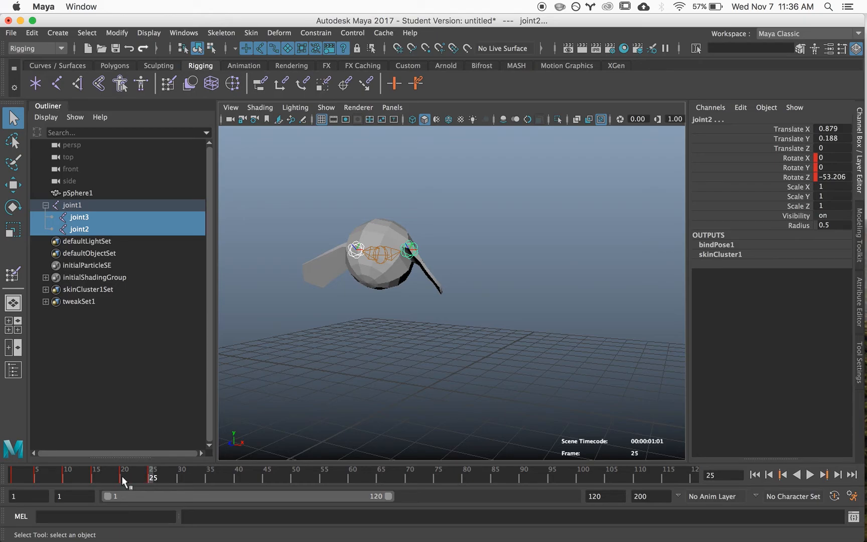
Step: Key the raised wing pose from frame 20 at frame 30 and the lowered wing pose at frame 35
{"action": "left_click", "coordinate": [121, 477]}
{"action": "left_click_drag", "start_coordinate": [124, 480], "coordinate": [207, 478]}
{"action": "key", "text": "shift+e"}
{"action": "left_click_drag", "start_coordinate": [356, 351], "coordinate": [399, 370], "text": "alt"}
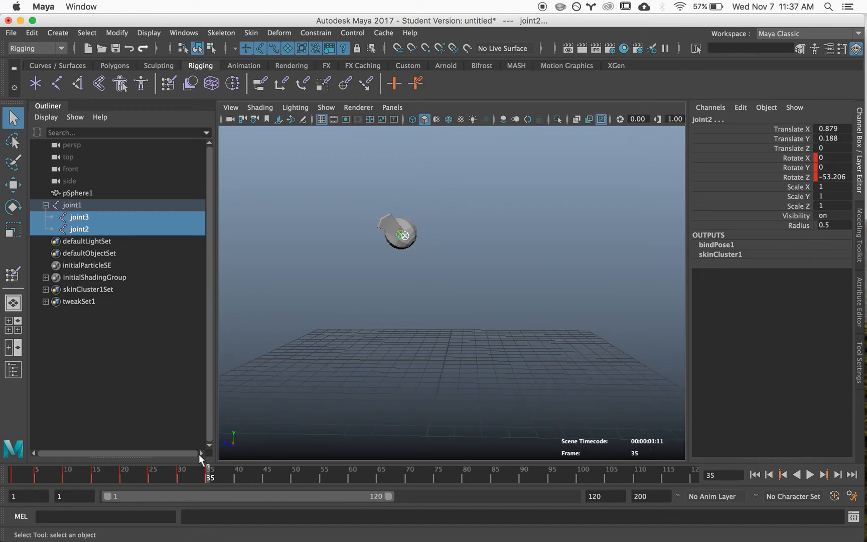
Step: Copy the raised wing pose from frame 30 to frames 40, 50 and 60, and key it at each
{"action": "left_click", "coordinate": [181, 476]}
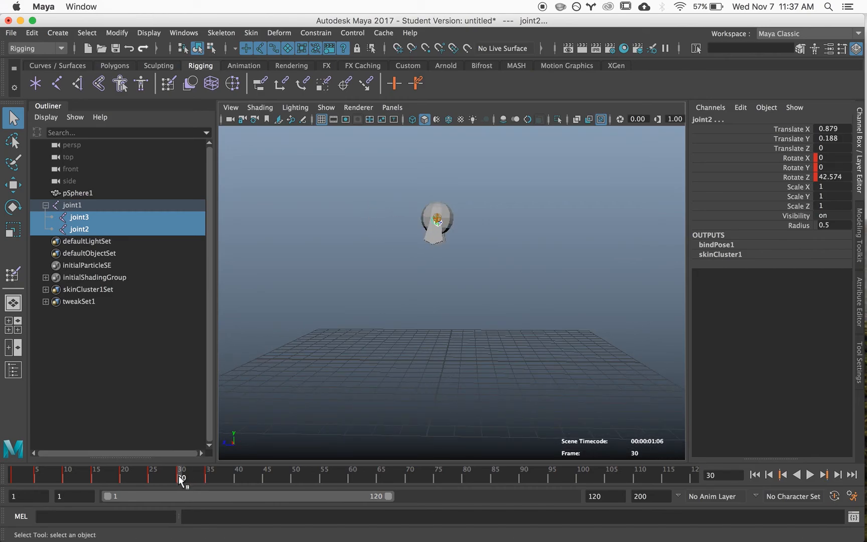
{"action": "key", "text": "alt+v"}
{"action": "left_click", "coordinate": [235, 479]}
{"action": "left_click", "coordinate": [291, 478]}
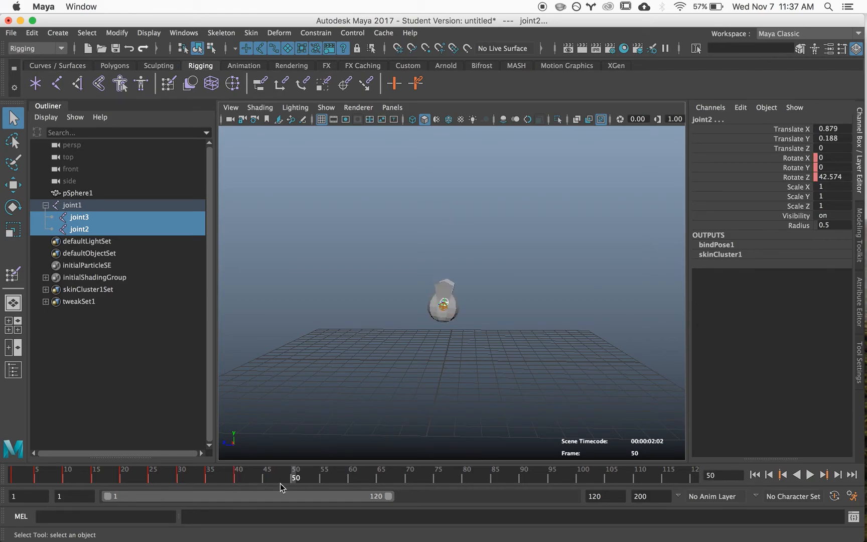
{"action": "key", "text": "s"}
{"action": "left_click", "coordinate": [351, 478]}
{"action": "key", "text": "s"}
Step: Copy the lowered wing pose from frame 35 to frames 45 and 55, and key it at both
{"action": "left_click", "coordinate": [207, 477]}
{"action": "mouse_move", "coordinate": [207, 477]}
{"action": "left_mouse_down"}
{"action": "mouse_move", "coordinate": [322, 481]}
{"action": "mouse_move", "coordinate": [58, 481]}
{"action": "left_mouse_up"}
{"action": "key", "text": "s"}
{"action": "key", "text": "s"}
Step: Scrub through the animation up to frame 60 to review the wing flapping from different angles
{"action": "left_click_drag", "start_coordinate": [397, 357], "coordinate": [512, 376], "text": "alt"}
{"action": "mouse_move", "coordinate": [88, 475]}
{"action": "left_mouse_down"}
{"action": "mouse_move", "coordinate": [23, 474]}
{"action": "mouse_move", "coordinate": [248, 477]}
{"action": "mouse_move", "coordinate": [365, 491]}
{"action": "mouse_move", "coordinate": [298, 485]}
{"action": "mouse_move", "coordinate": [352, 485]}
{"action": "left_mouse_up"}
{"action": "left_click_drag", "start_coordinate": [384, 329], "coordinate": [358, 439], "text": "alt"}
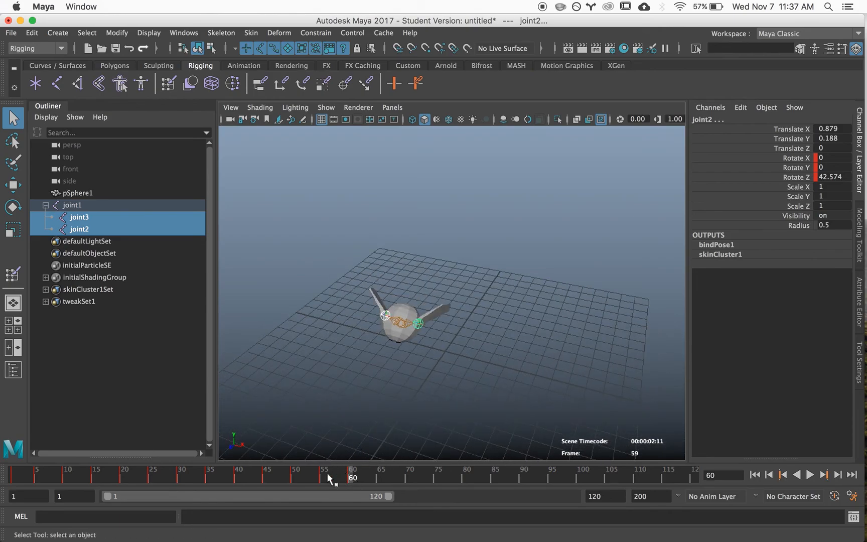
{"action": "key", "text": "alt+v"}
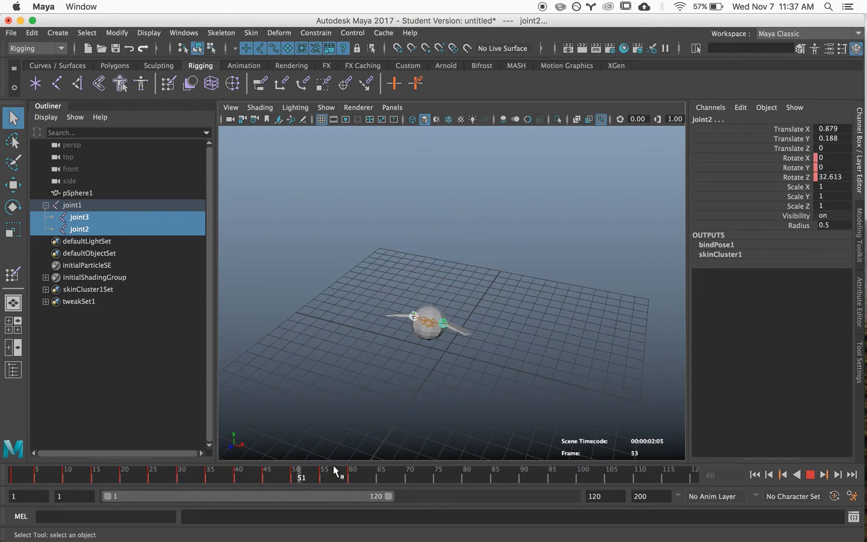
{"action": "left_click", "coordinate": [351, 476]}
{"action": "mouse_move", "coordinate": [345, 368]}
{"action": "left_mouse_down", "text": "alt"}
{"action": "mouse_move", "coordinate": [267, 350]}
{"action": "mouse_move", "coordinate": [305, 357]}
{"action": "left_mouse_up", "text": "alt"}
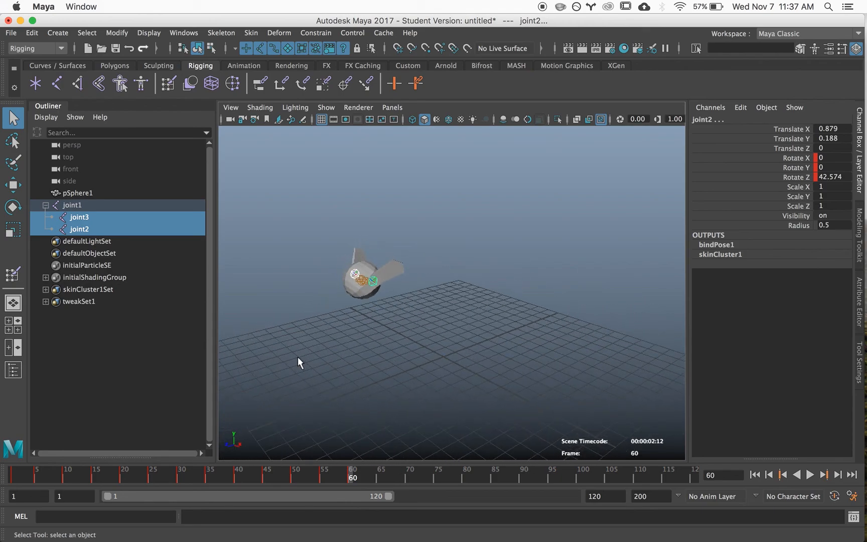